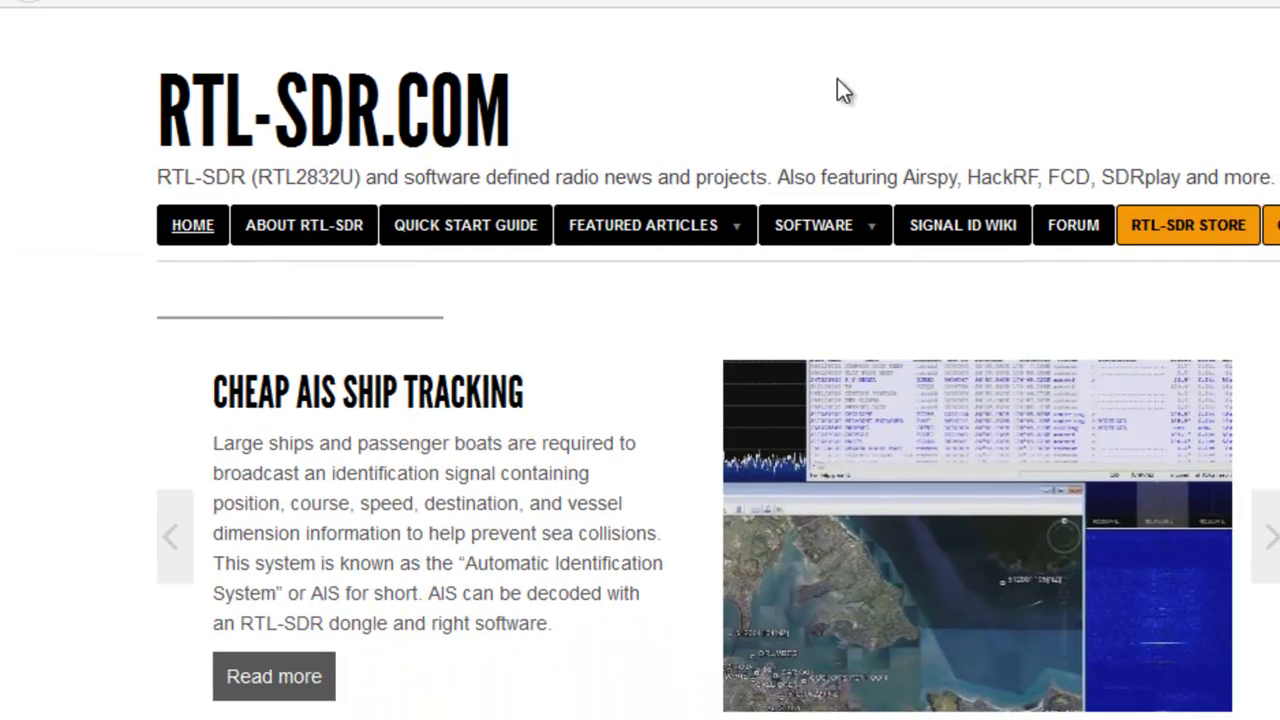
- Switch to the Airspy site and browse its Download page listing SDR# rev 1443 under Core tools
scroll(1046, 100, down, 1)
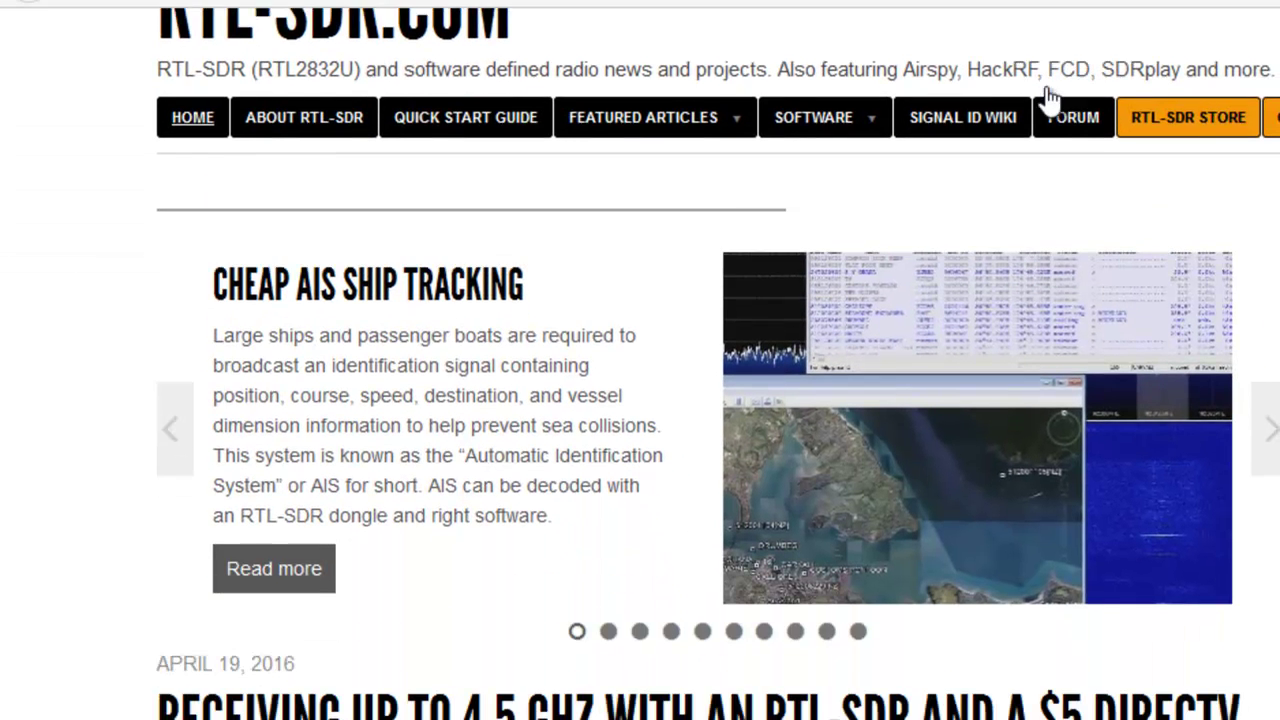
scroll(1030, 138, up, 1)
scroll(1030, 138, up, 1)
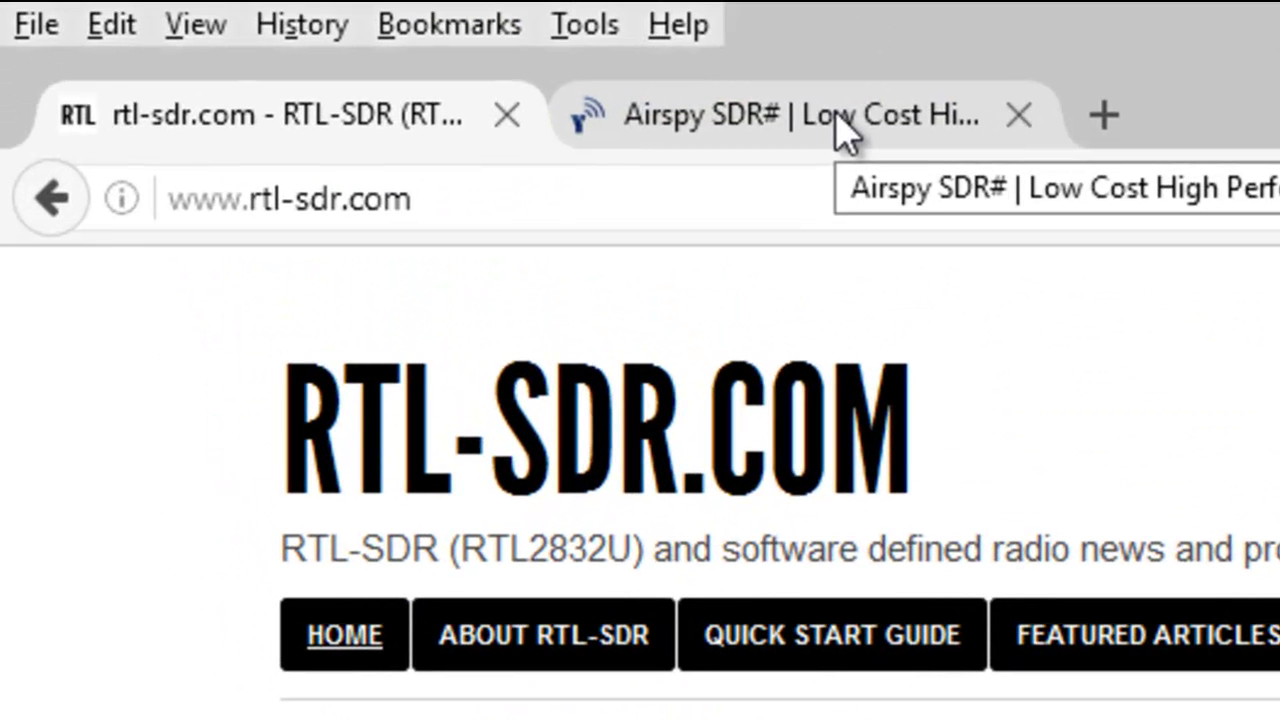
click(838, 128)
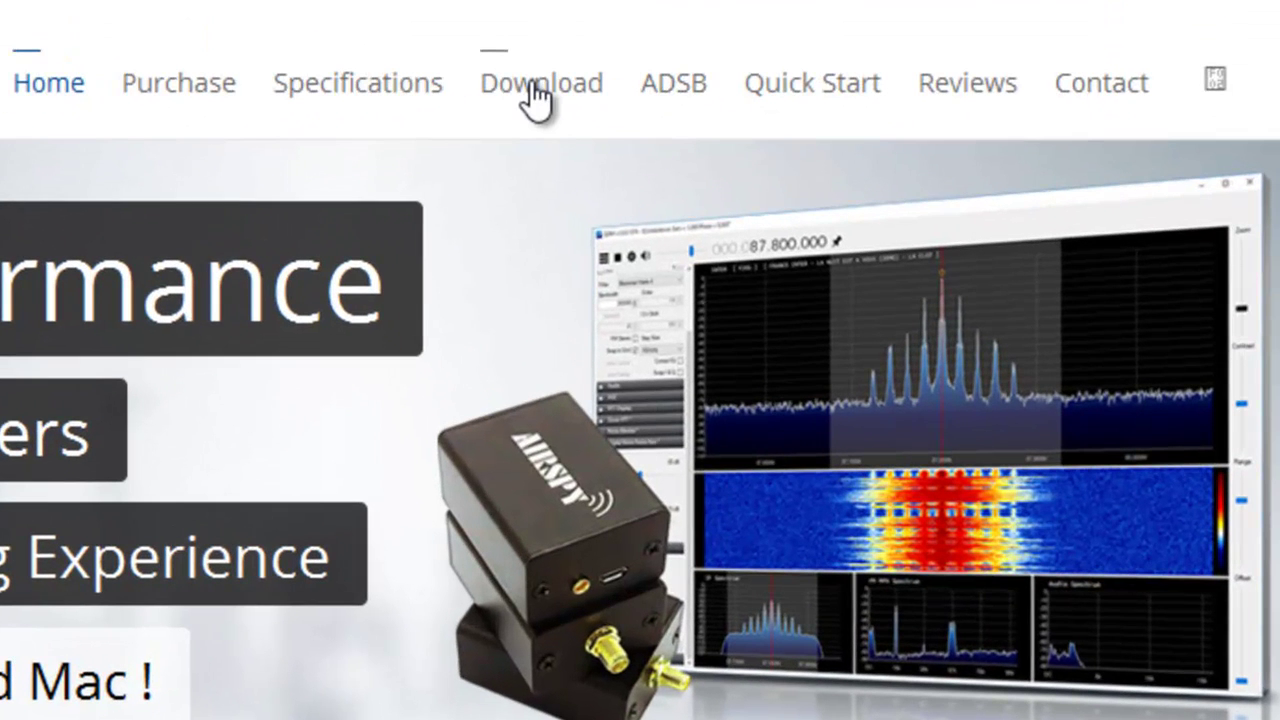
click(534, 85)
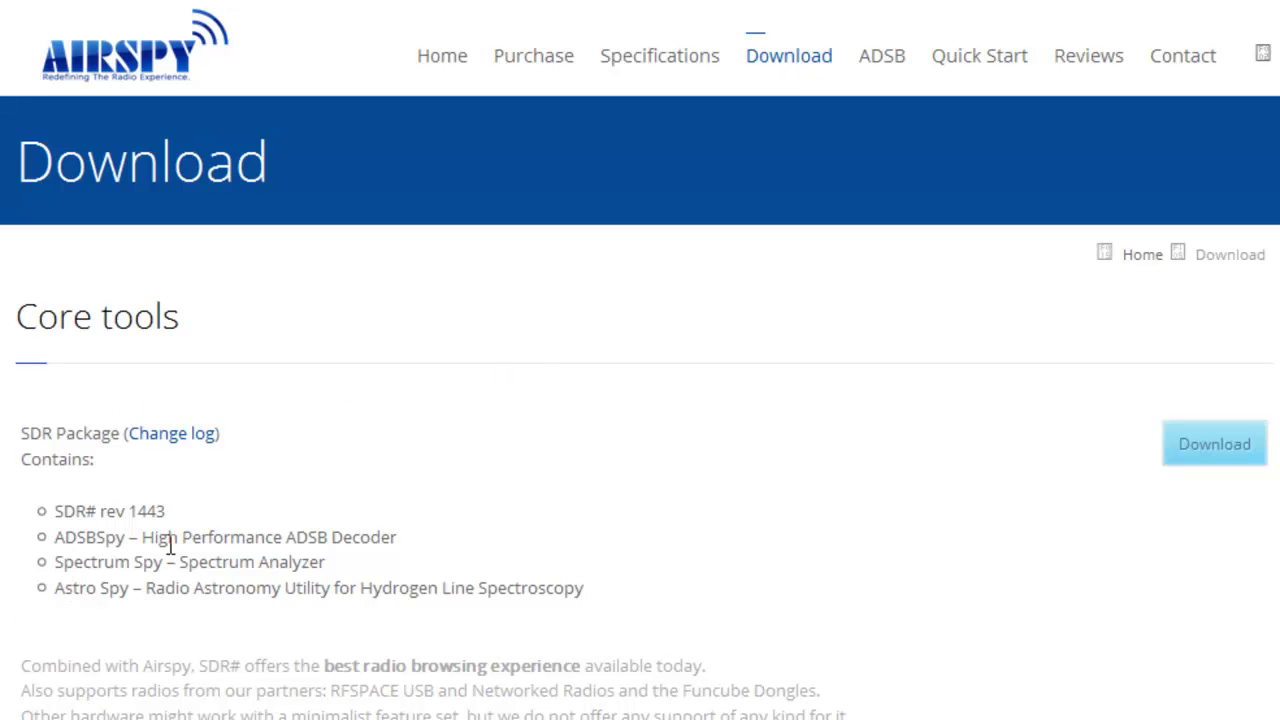
scroll(55, 497, down, 4)
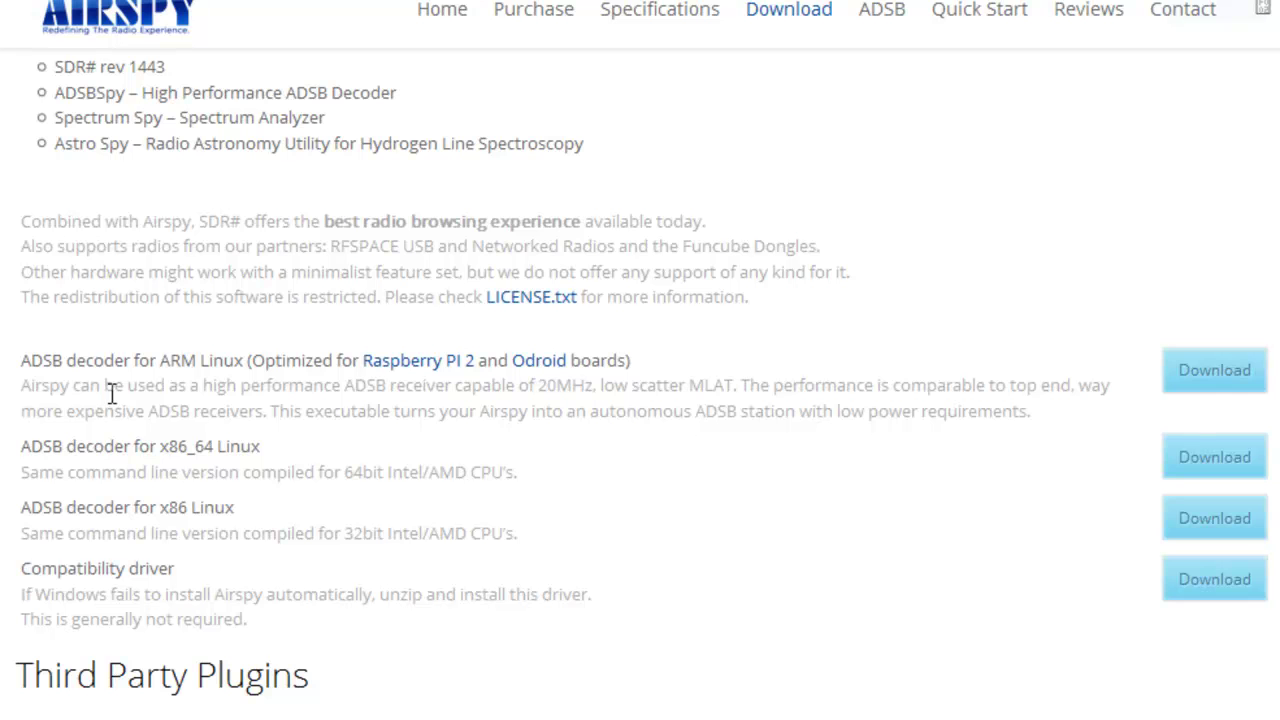
scroll(2, 385, down, 3)
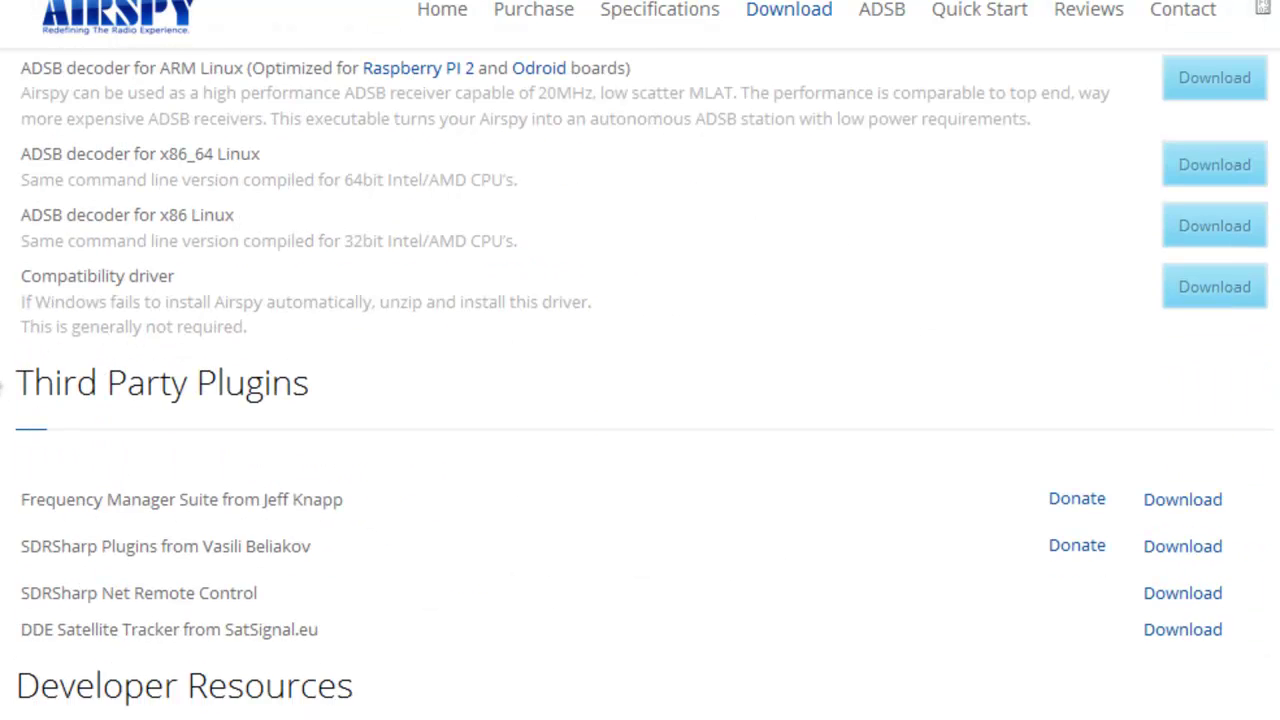
scroll(2, 385, up, 8)
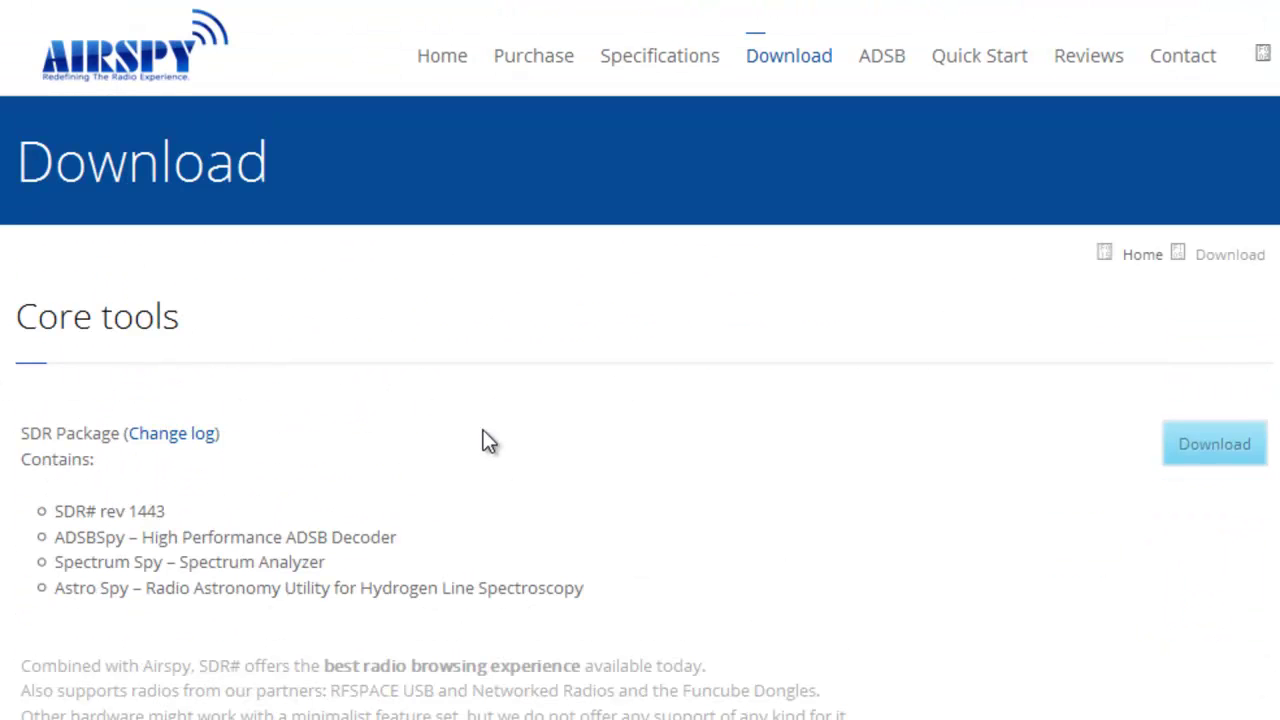
click(1222, 456)
drag(1222, 456, 1211, 483)
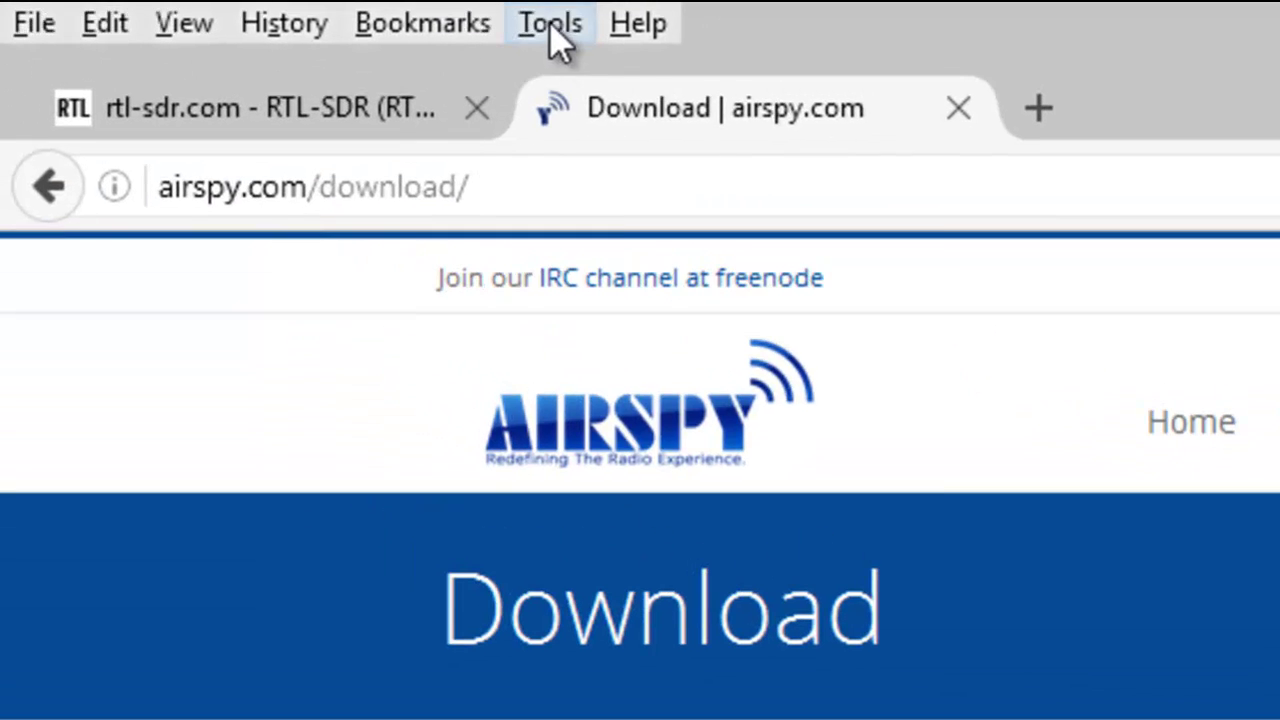
click(550, 24)
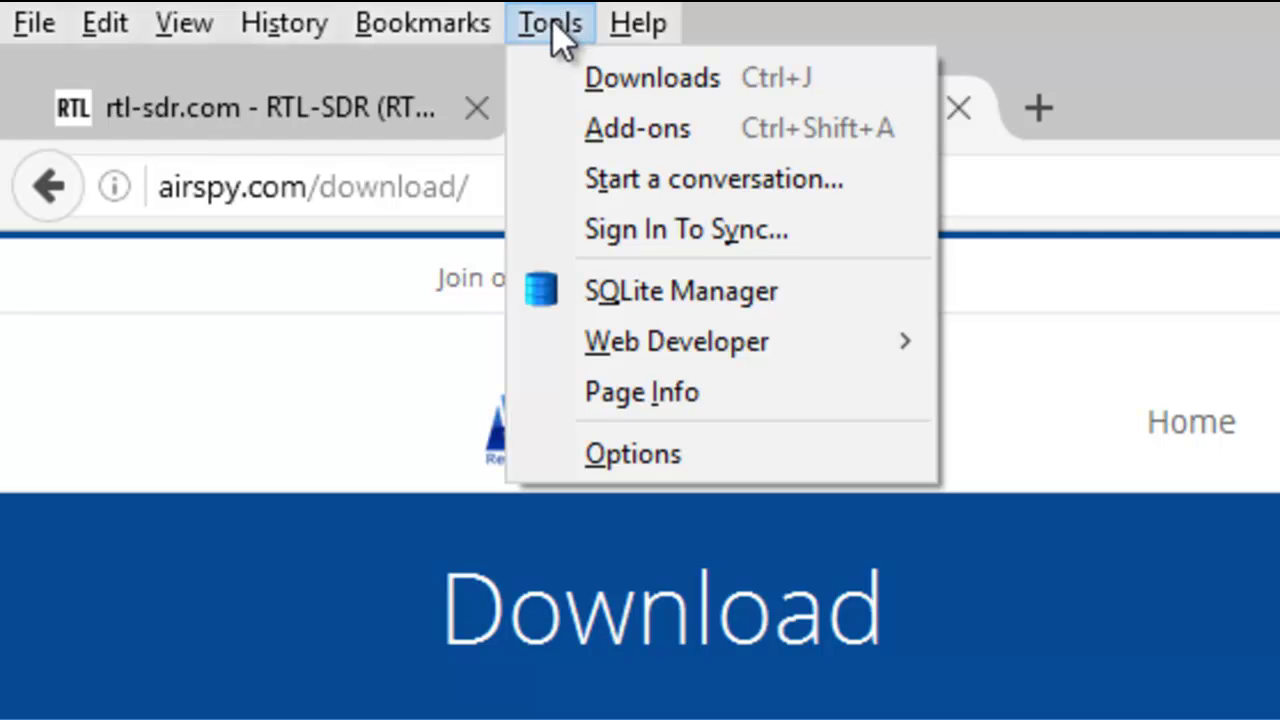
click(629, 468)
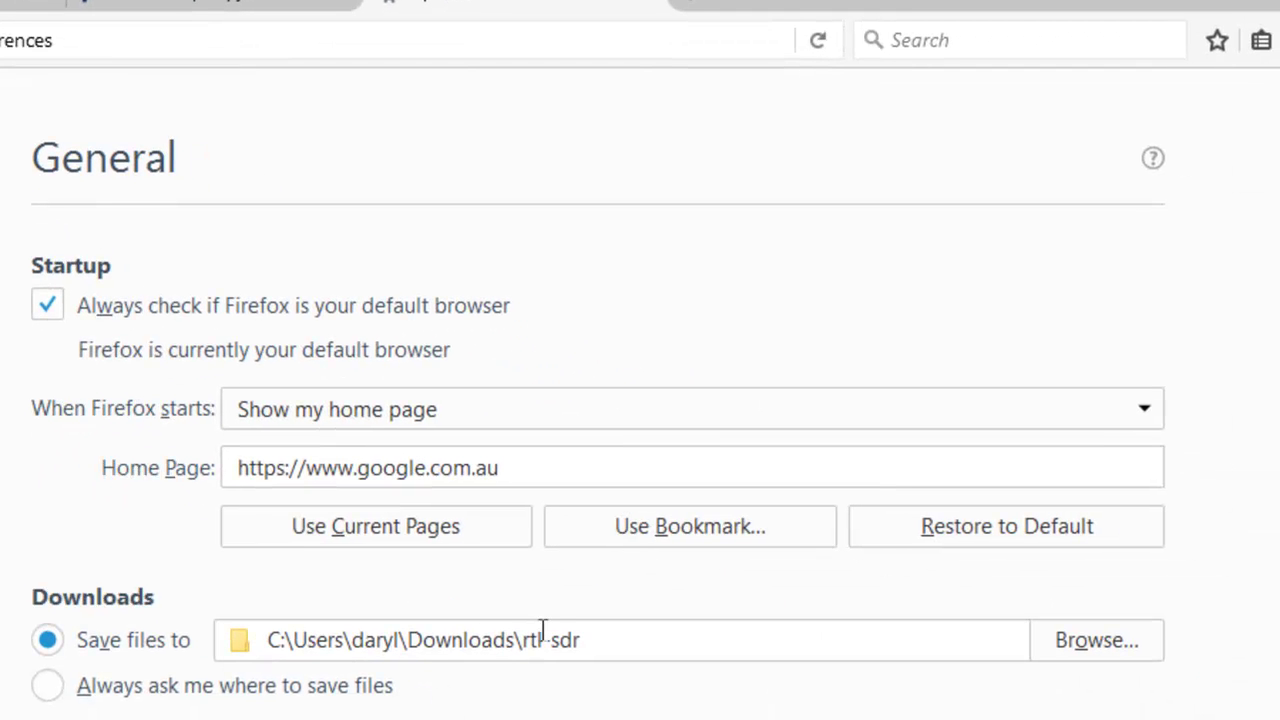
drag(516, 640, 595, 638)
click(588, 638)
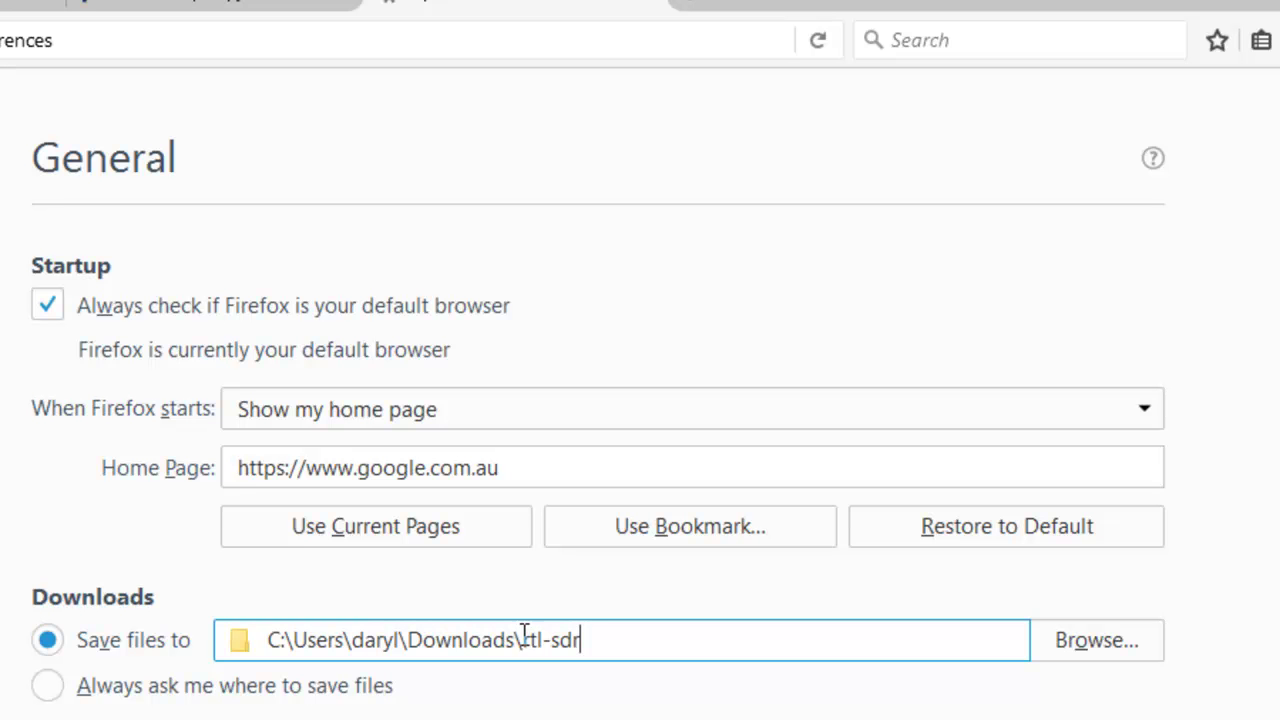
drag(521, 638, 603, 640)
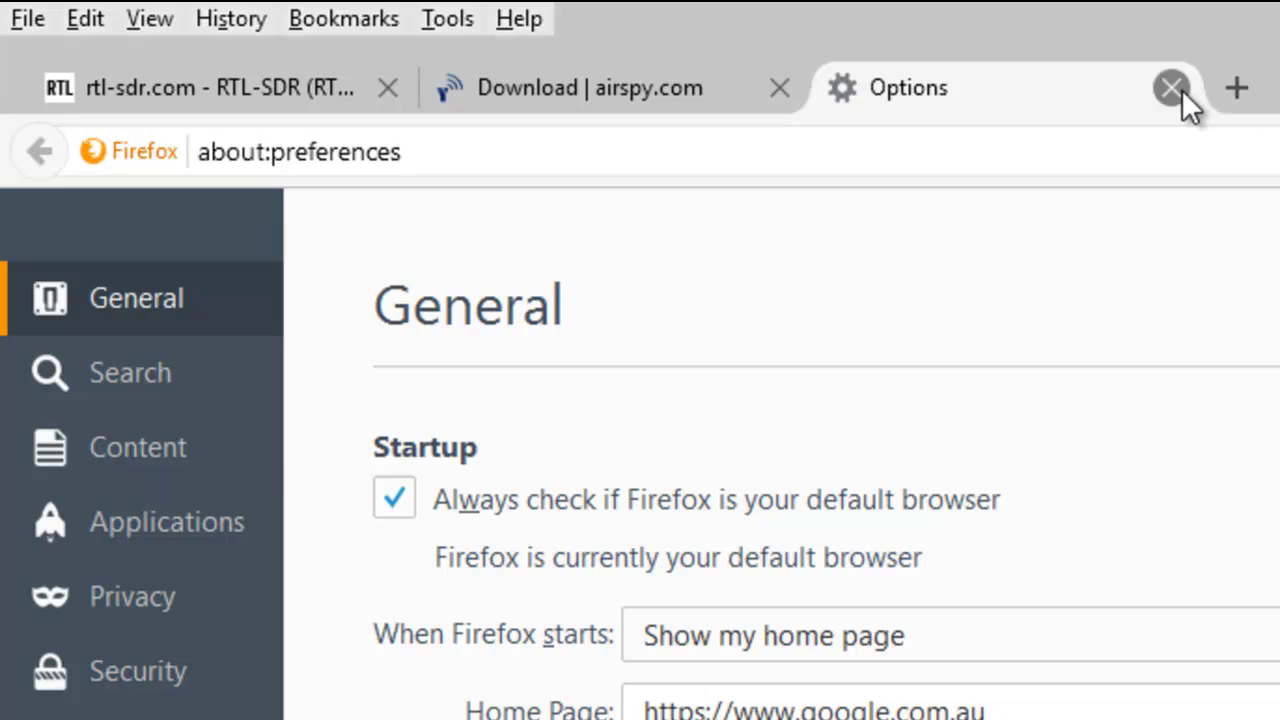
click(1178, 89)
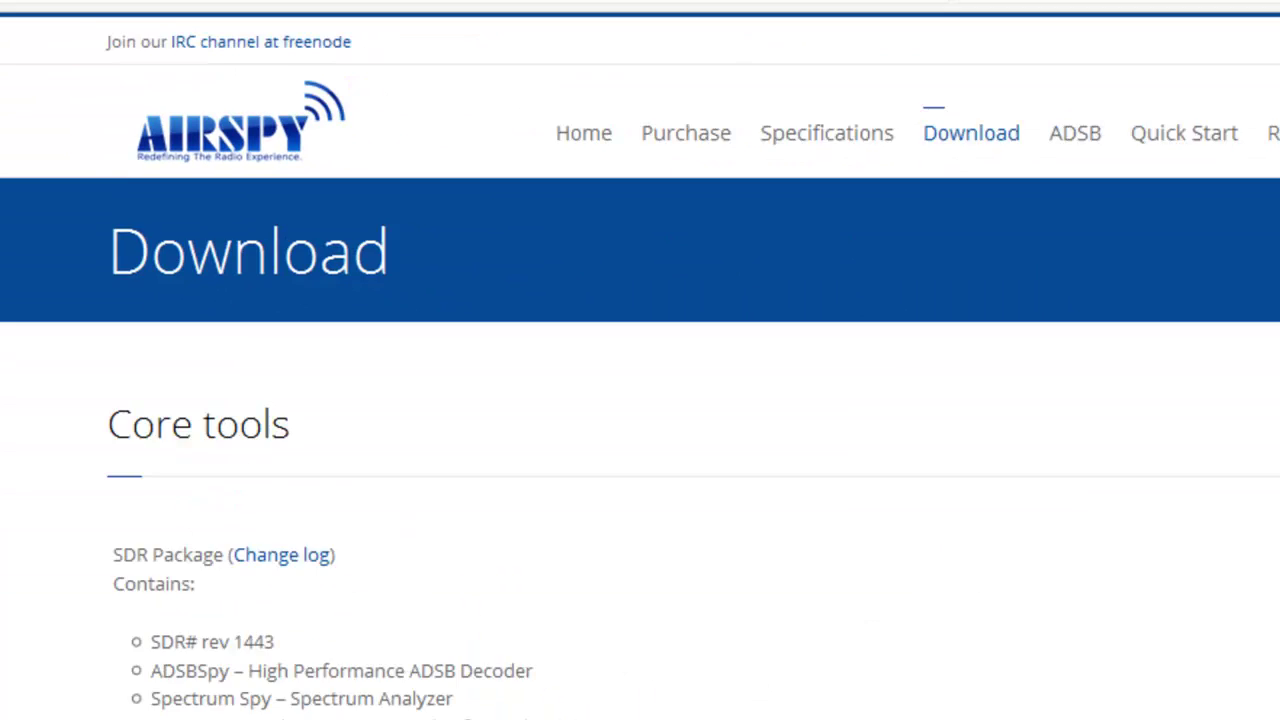
- Download the SDR Package, saving sdrsharp-x86.zip to disk
click(1205, 450)
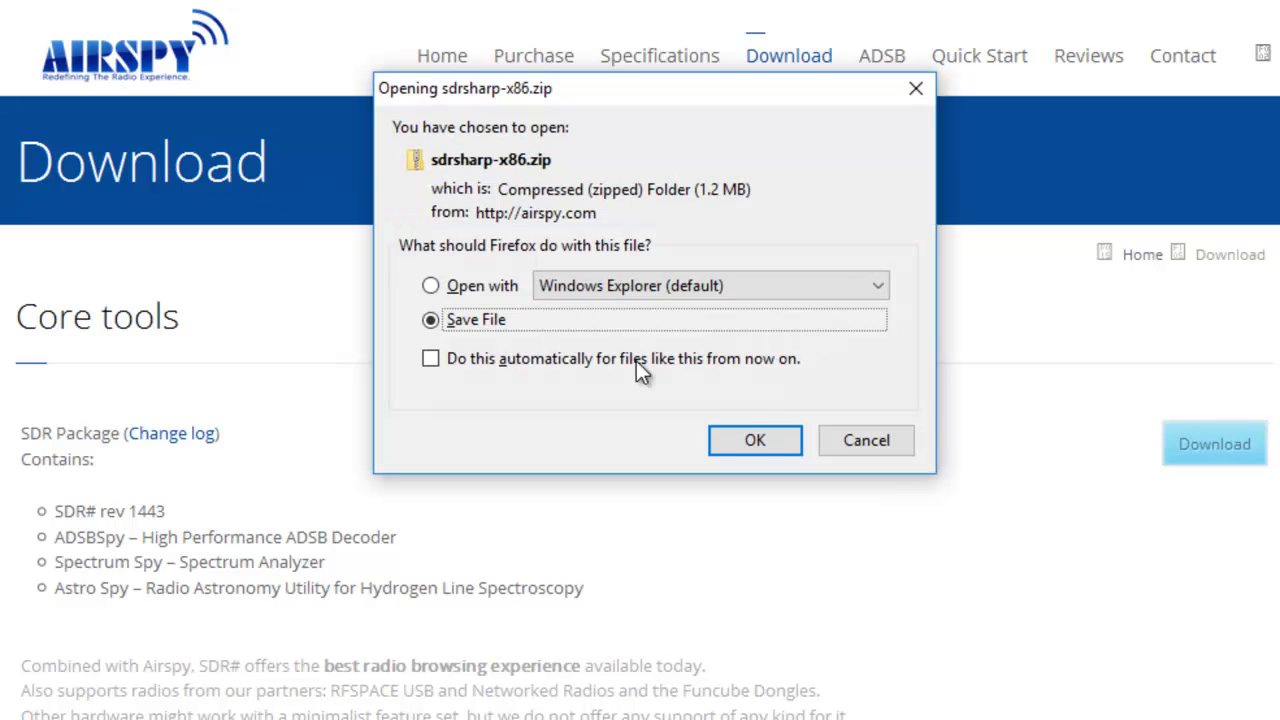
click(754, 442)
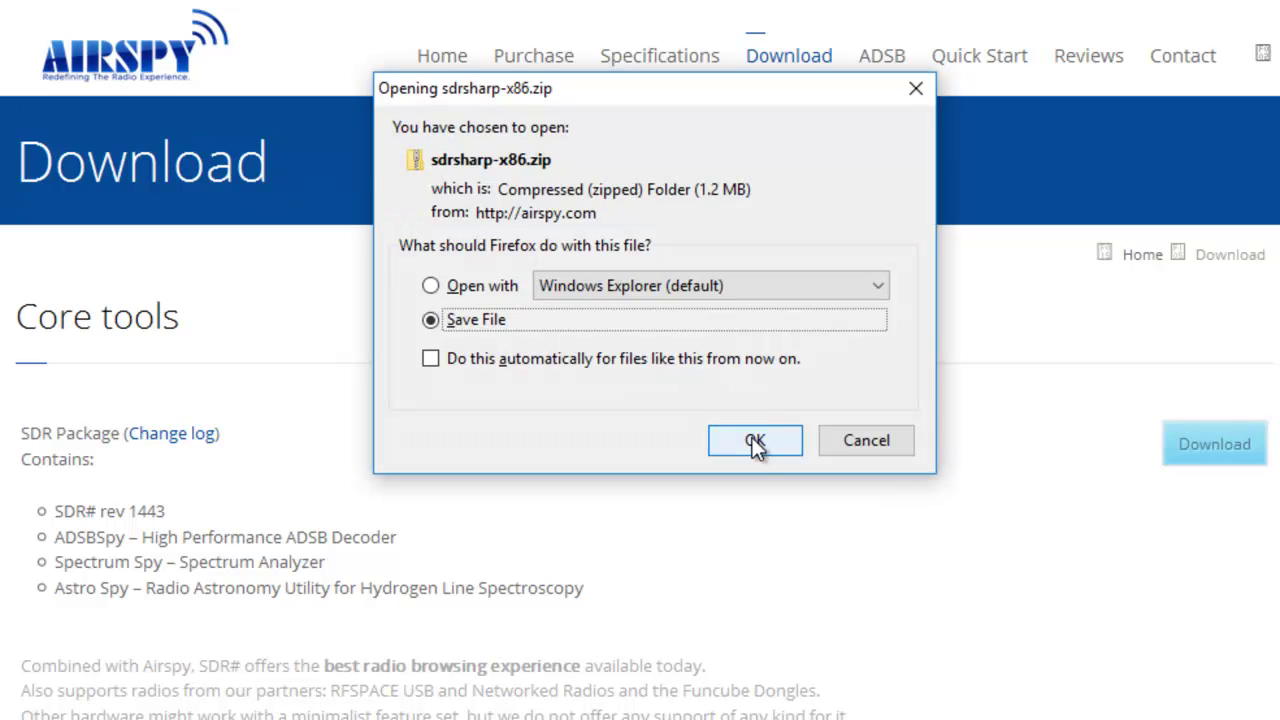
click(754, 442)
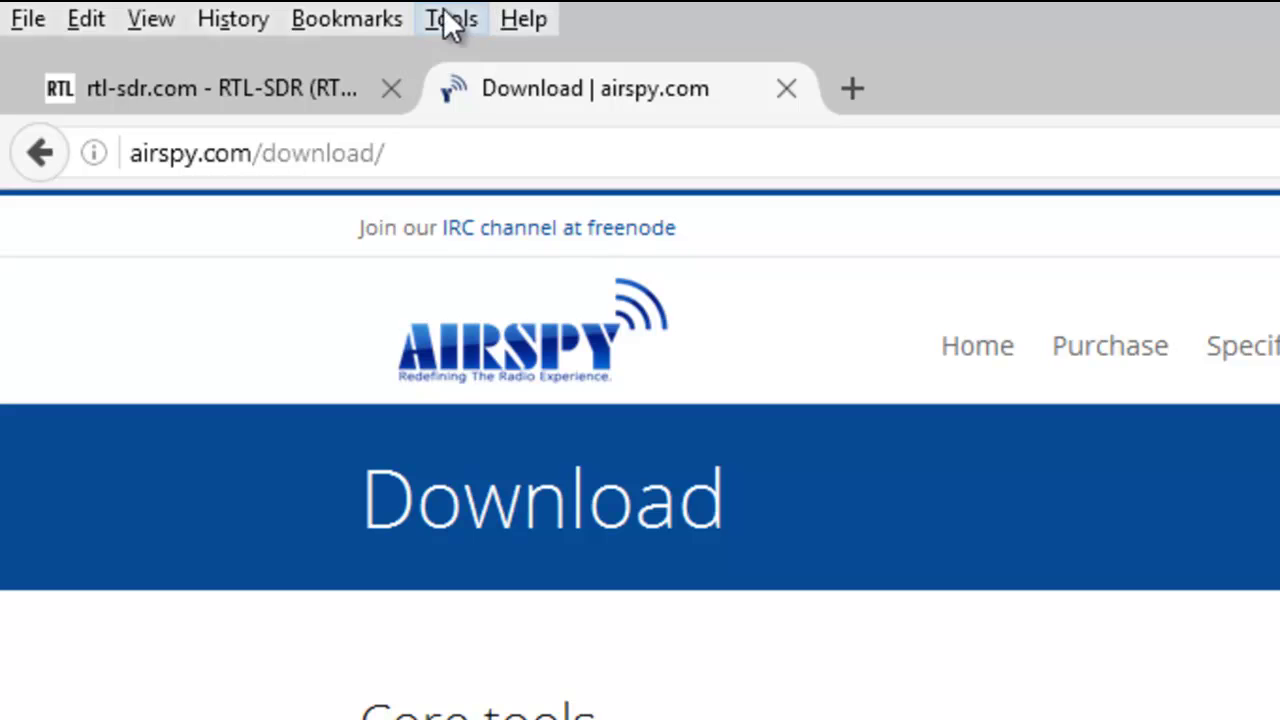
- Open the folder containing sdrsharp-x86.zip from Firefox's Downloads list
click(447, 22)
click(491, 60)
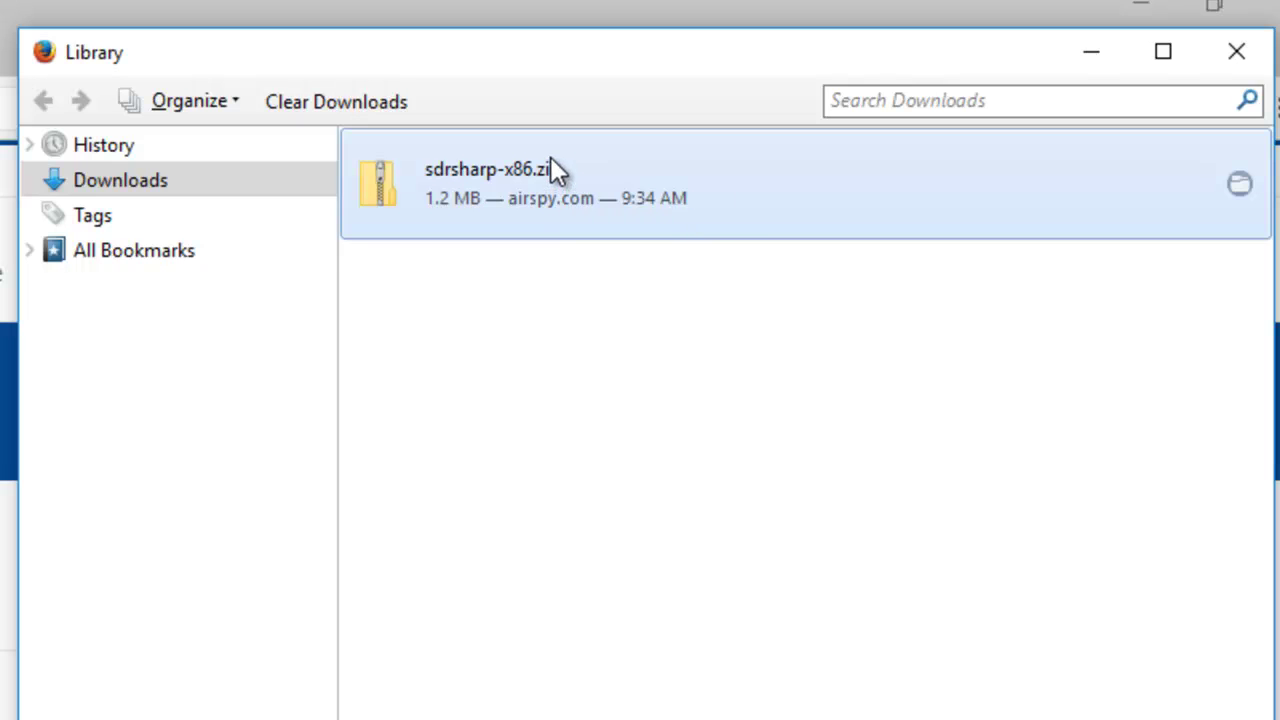
click(1240, 186)
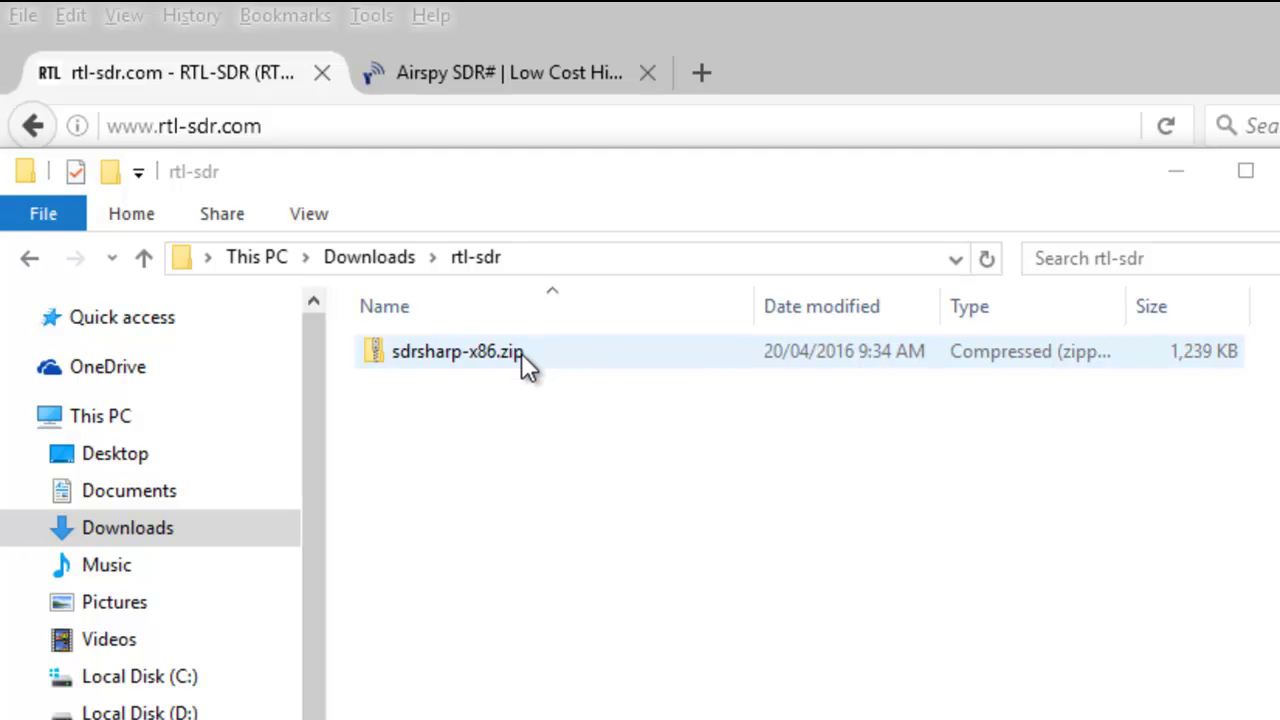
- Google '7zip' in a new tab and open the 'Download - 7-Zip' result
click(701, 72)
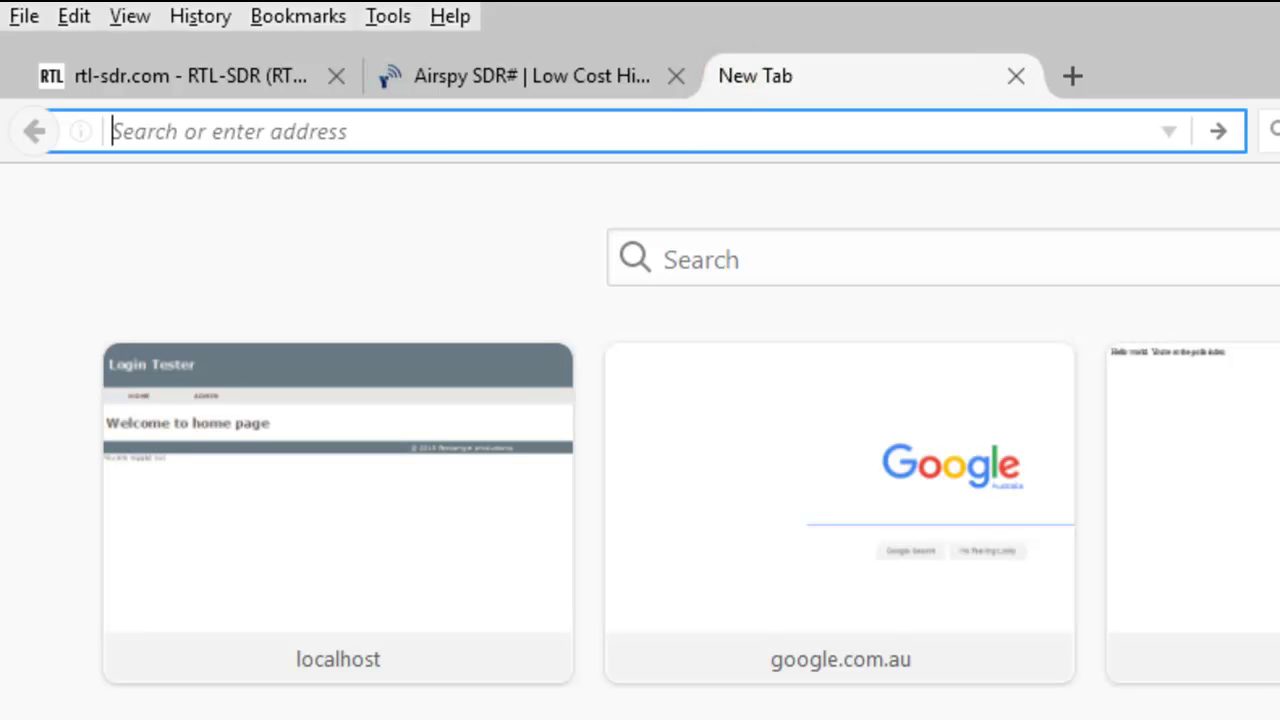
click(840, 500)
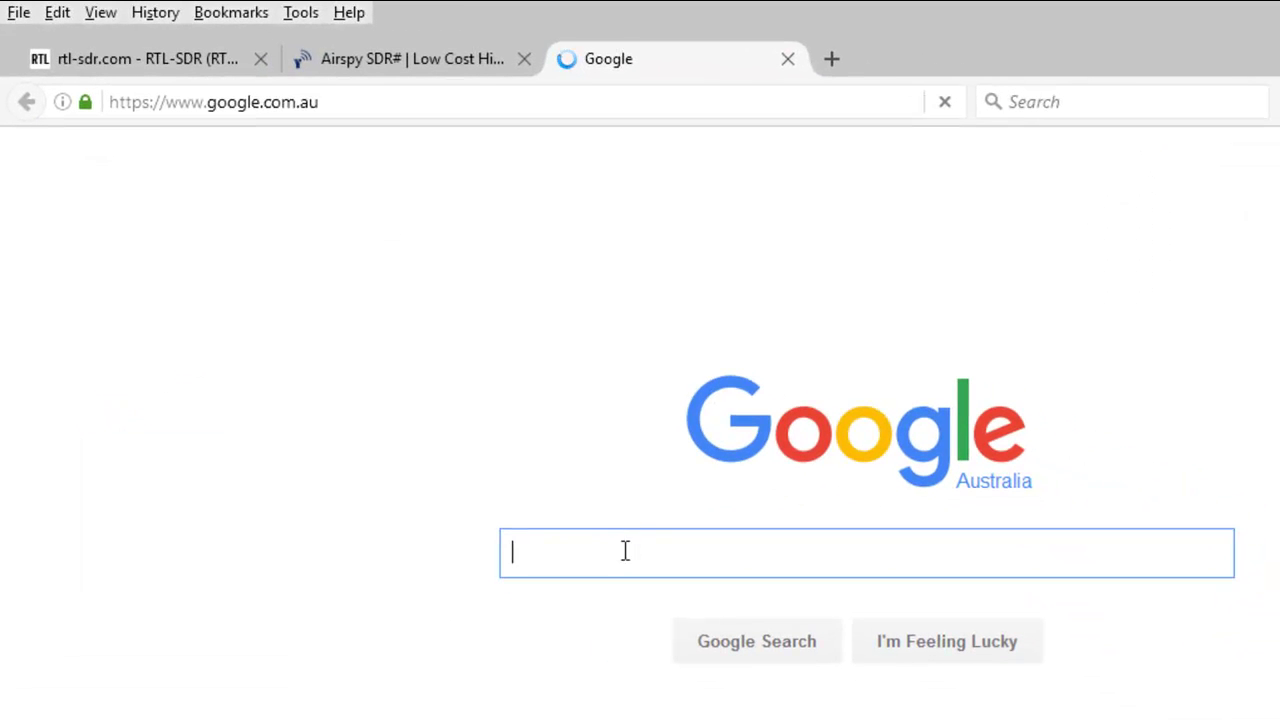
click(671, 591)
text(7)
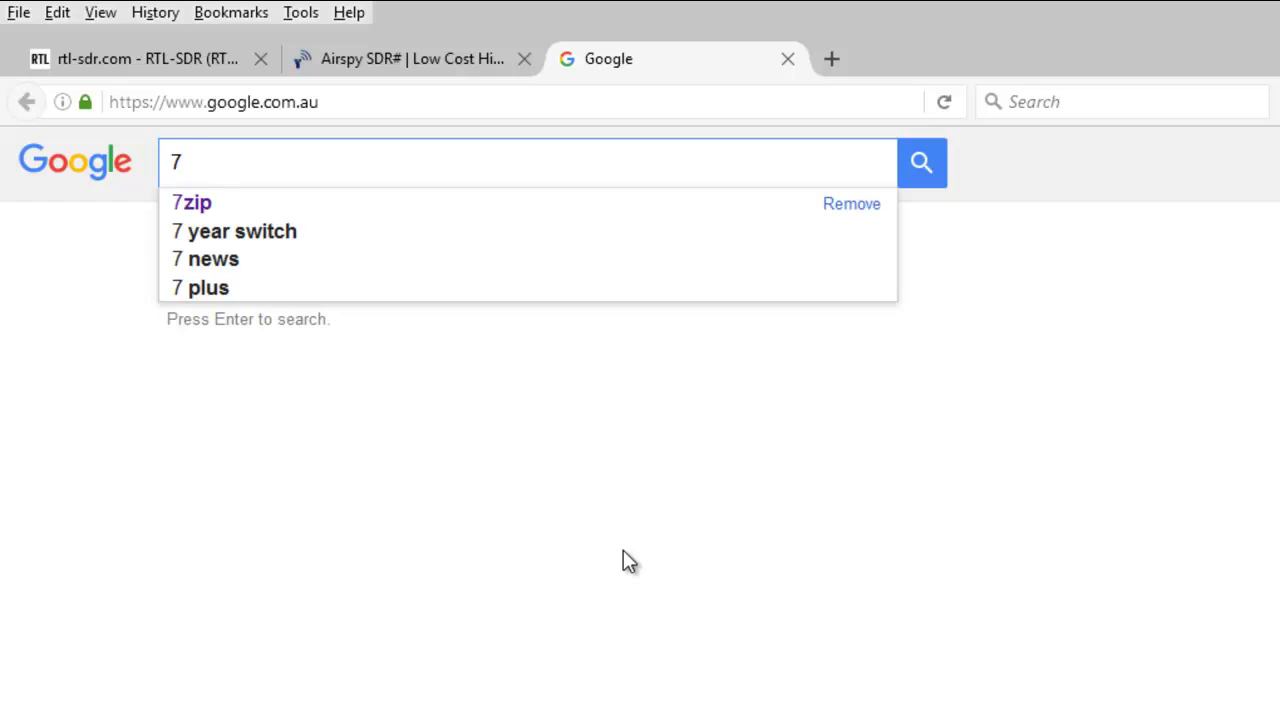
text(zip)
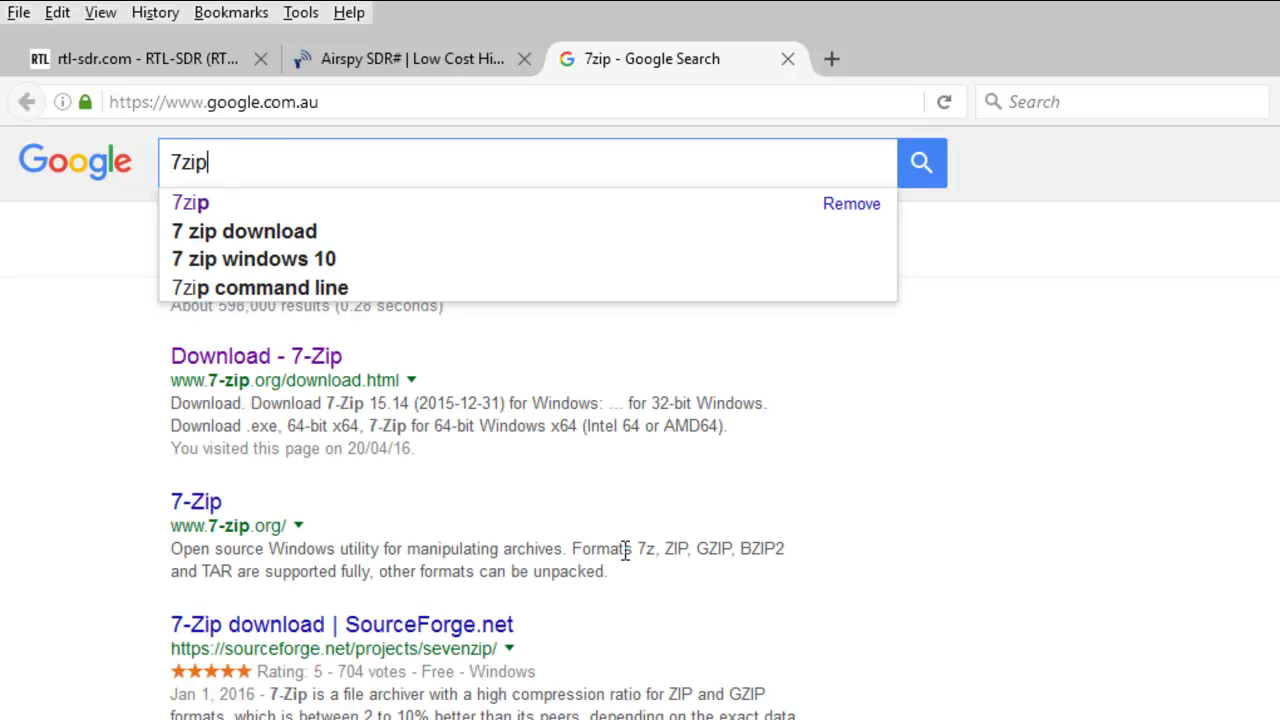
click(244, 360)
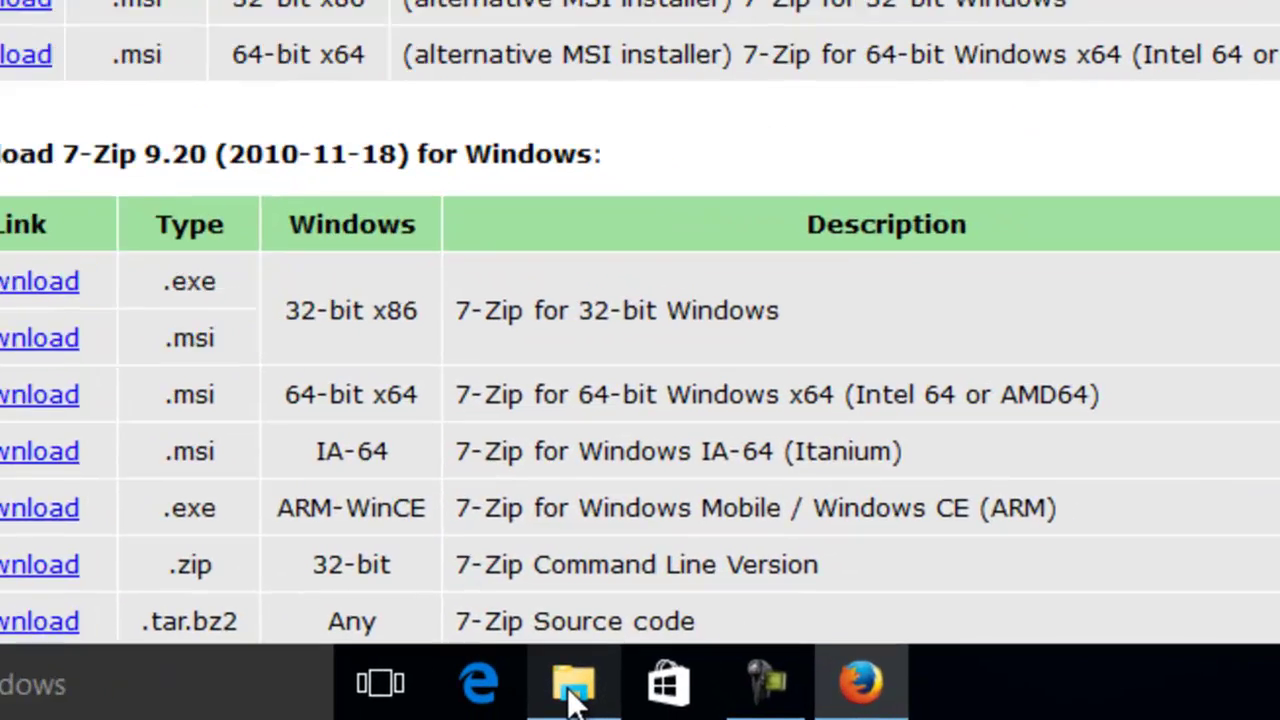
- Bring back the rtl-sdr Explorer window and open This PC's system Properties
mouse_move(750, 700)
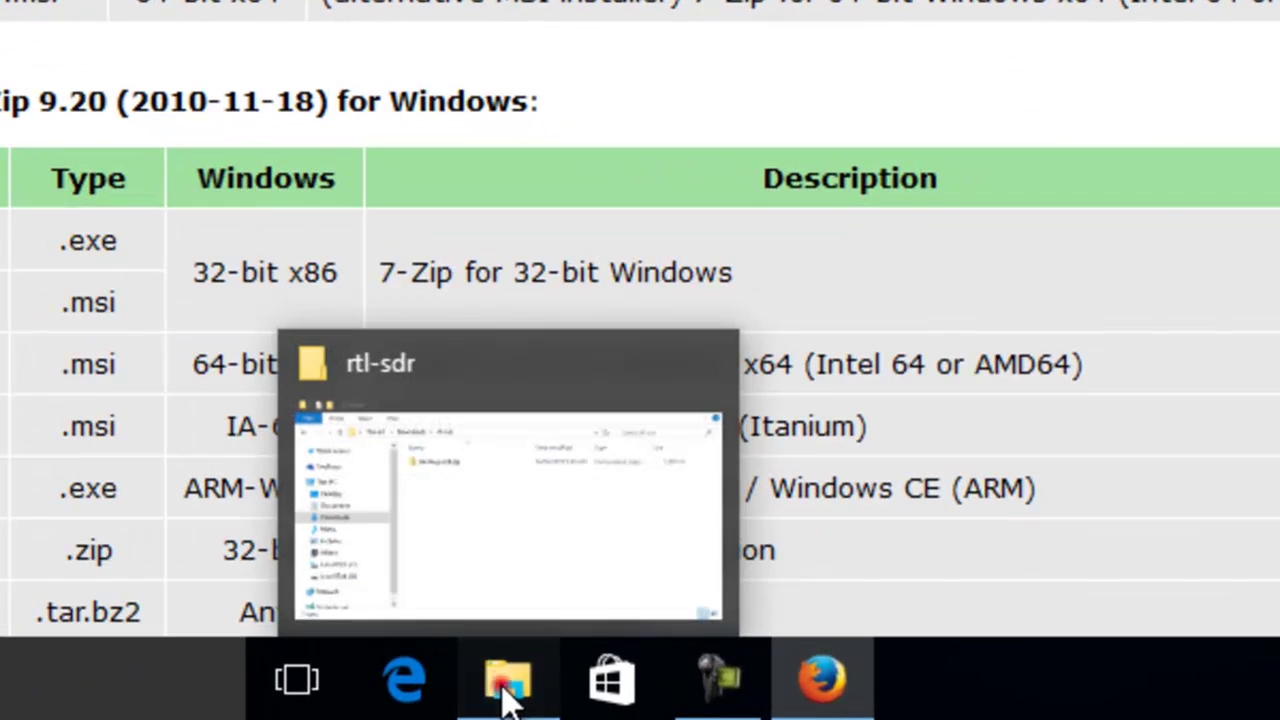
click(507, 690)
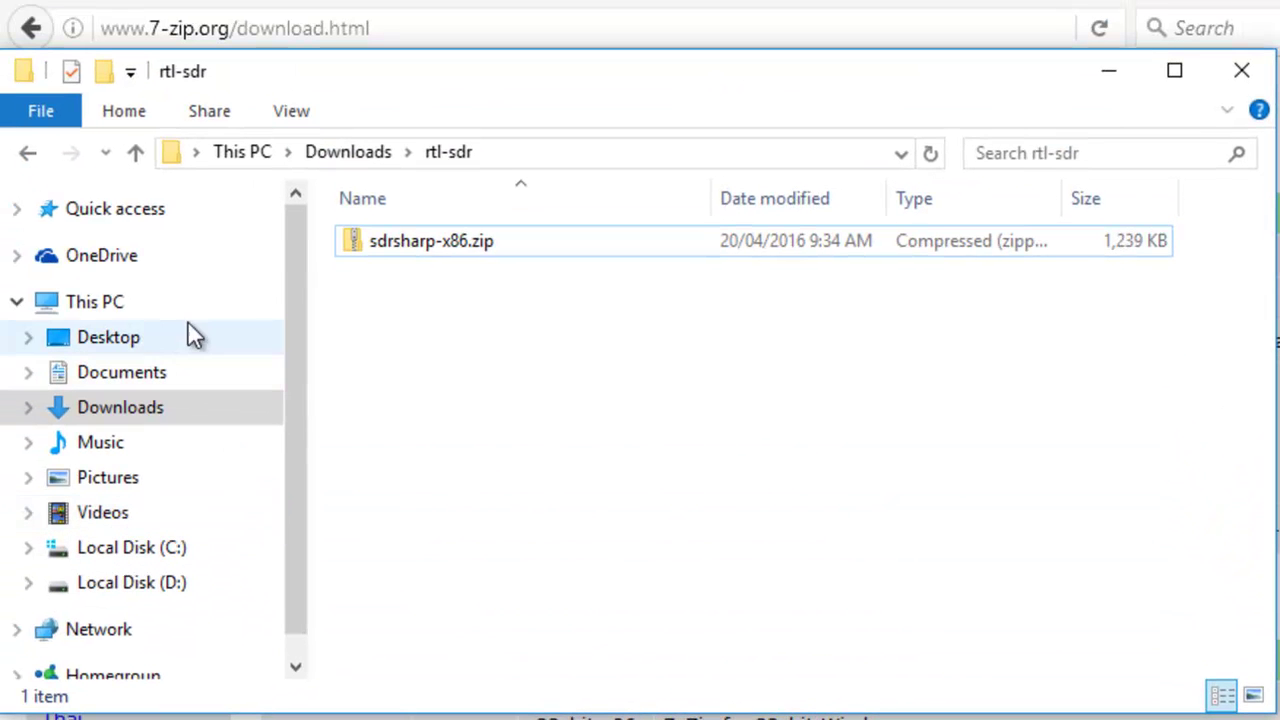
right_click(95, 305)
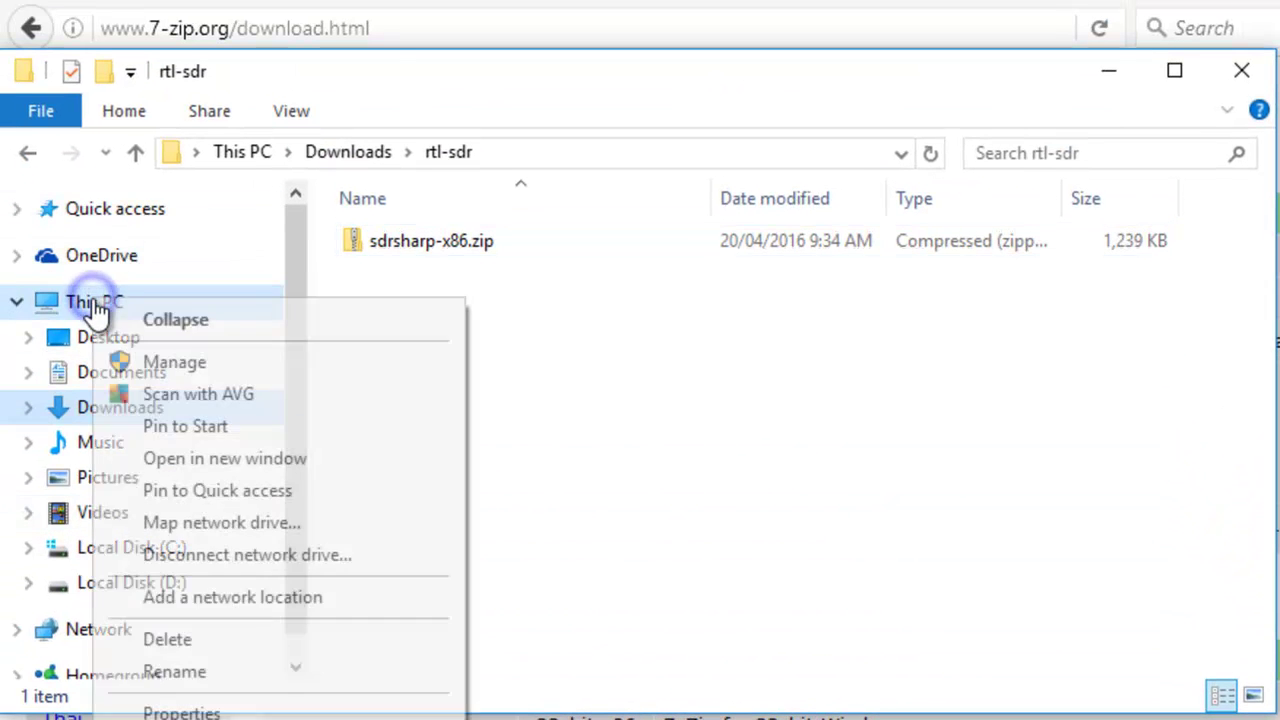
click(571, 302)
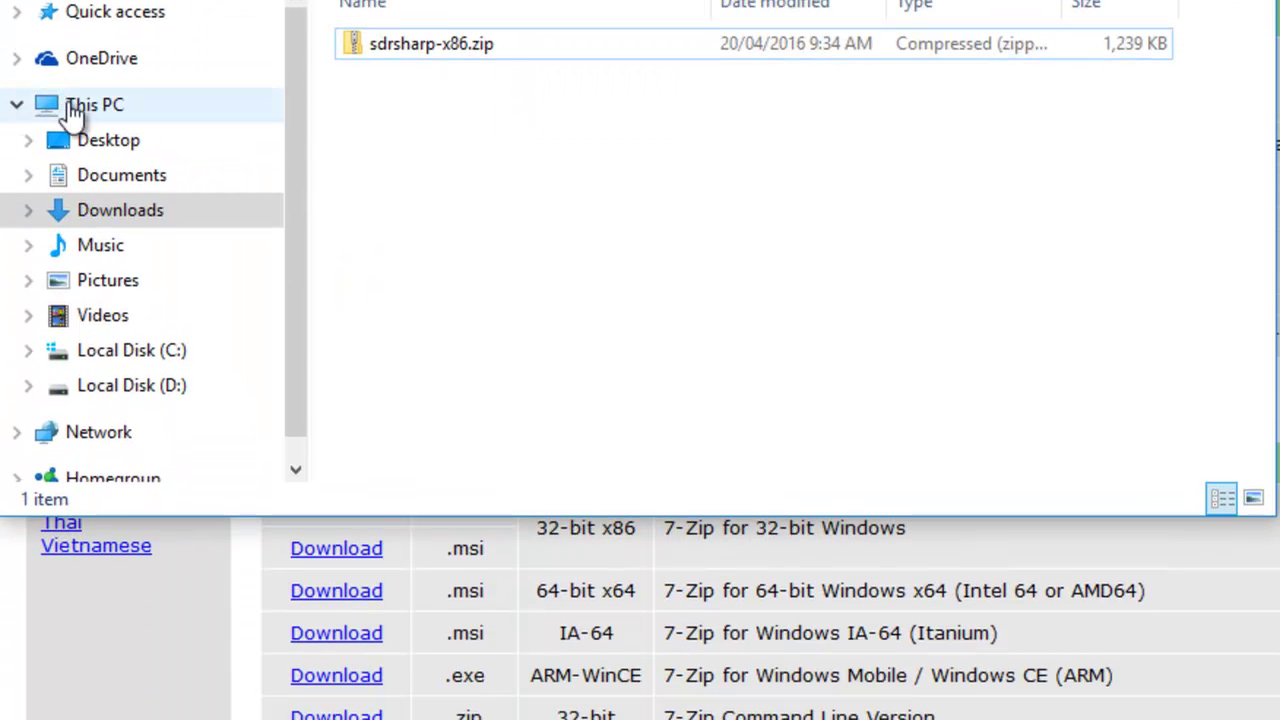
right_click(73, 112)
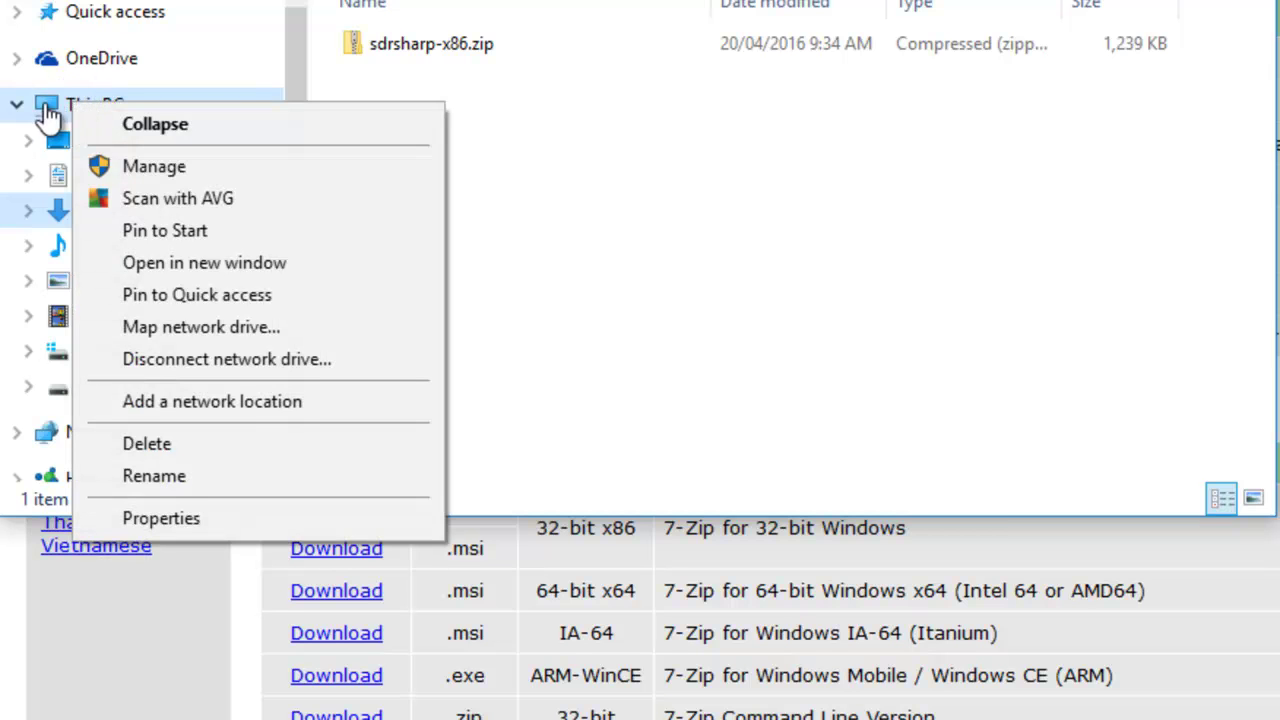
right_click(52, 106)
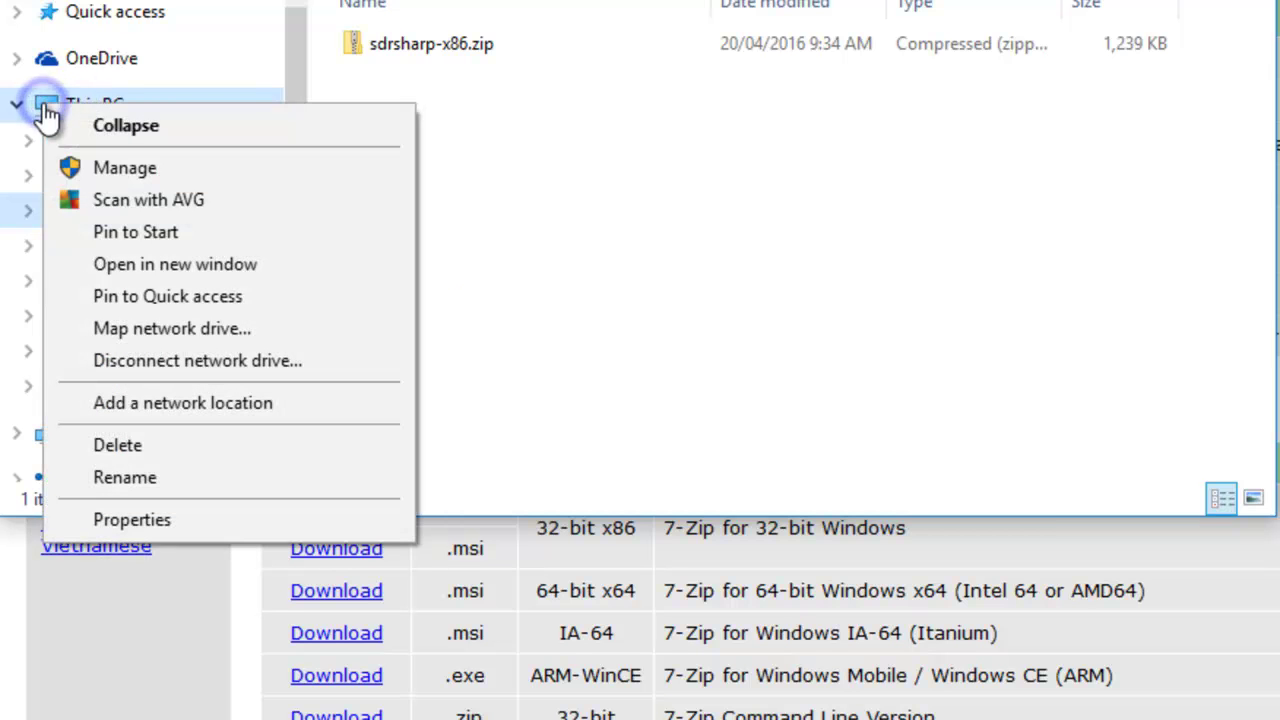
click(125, 519)
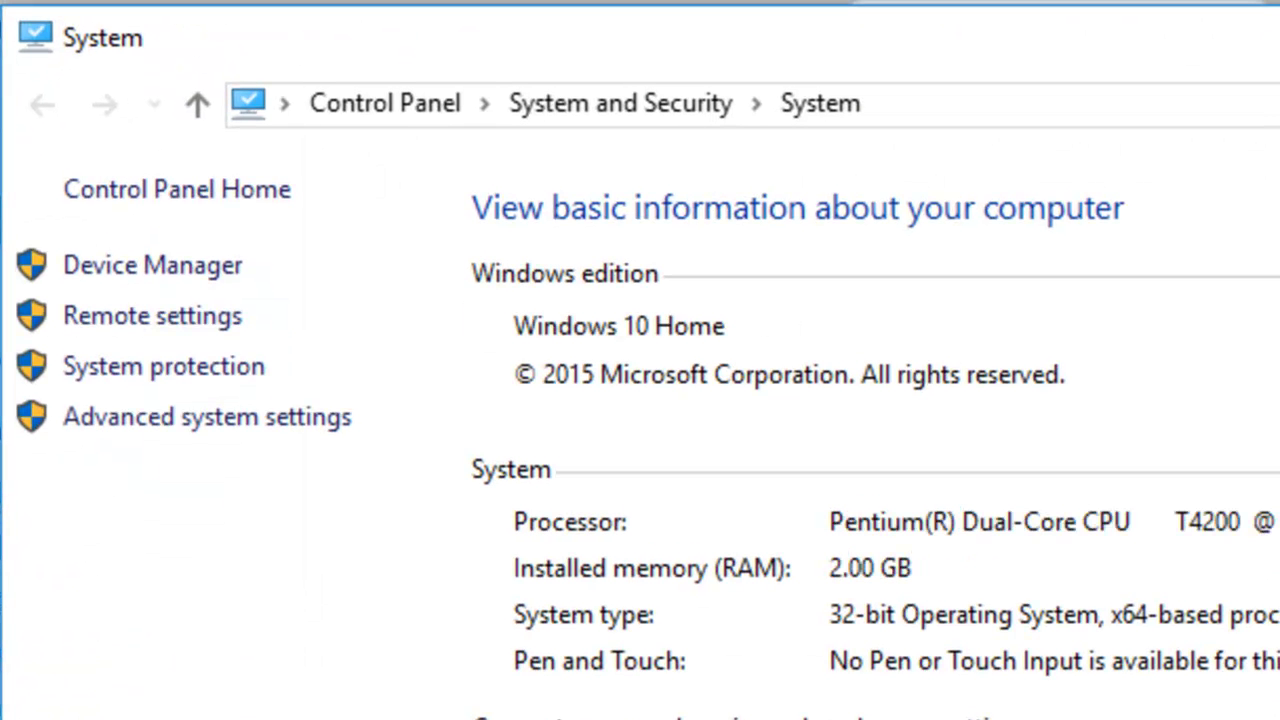
- After noting the 32-bit system type, return to the rtl-sdr folder holding sdrsharp-x86.zip
click(836, 619)
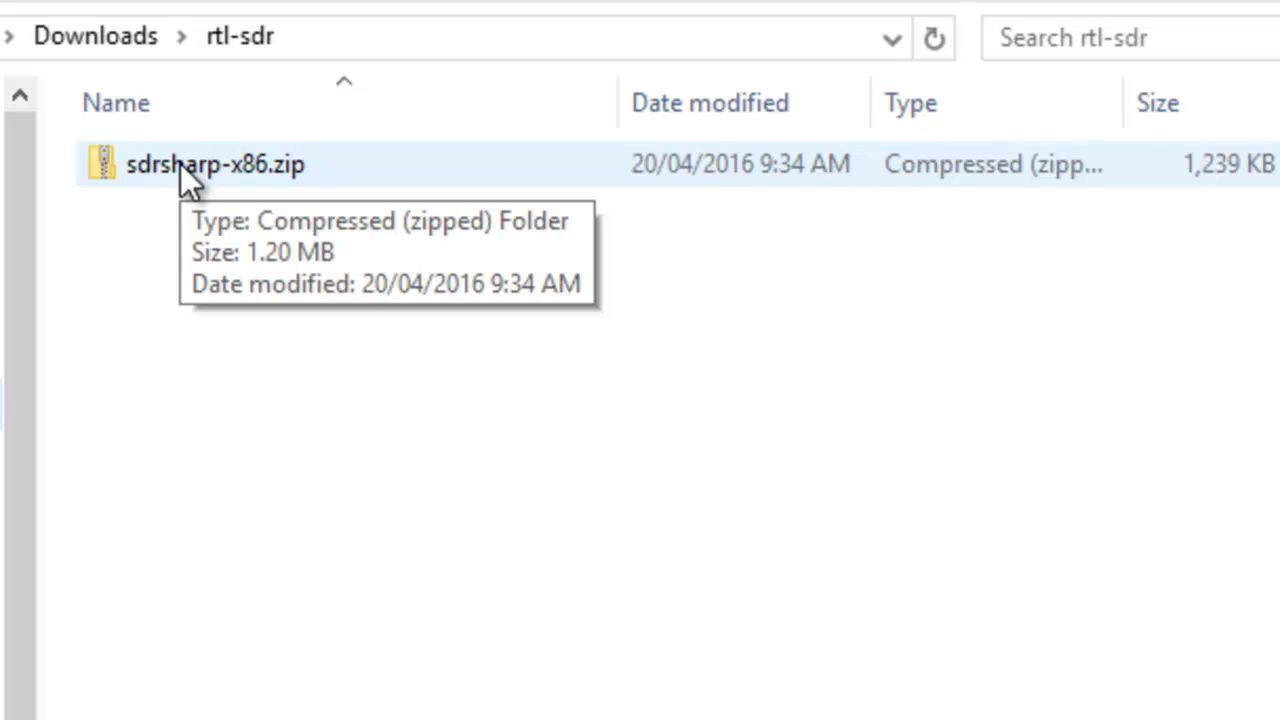
- Extract sdrsharp-x86.zip with 7-Zip into a new sdrsharp-x86 folder
right_click(180, 164)
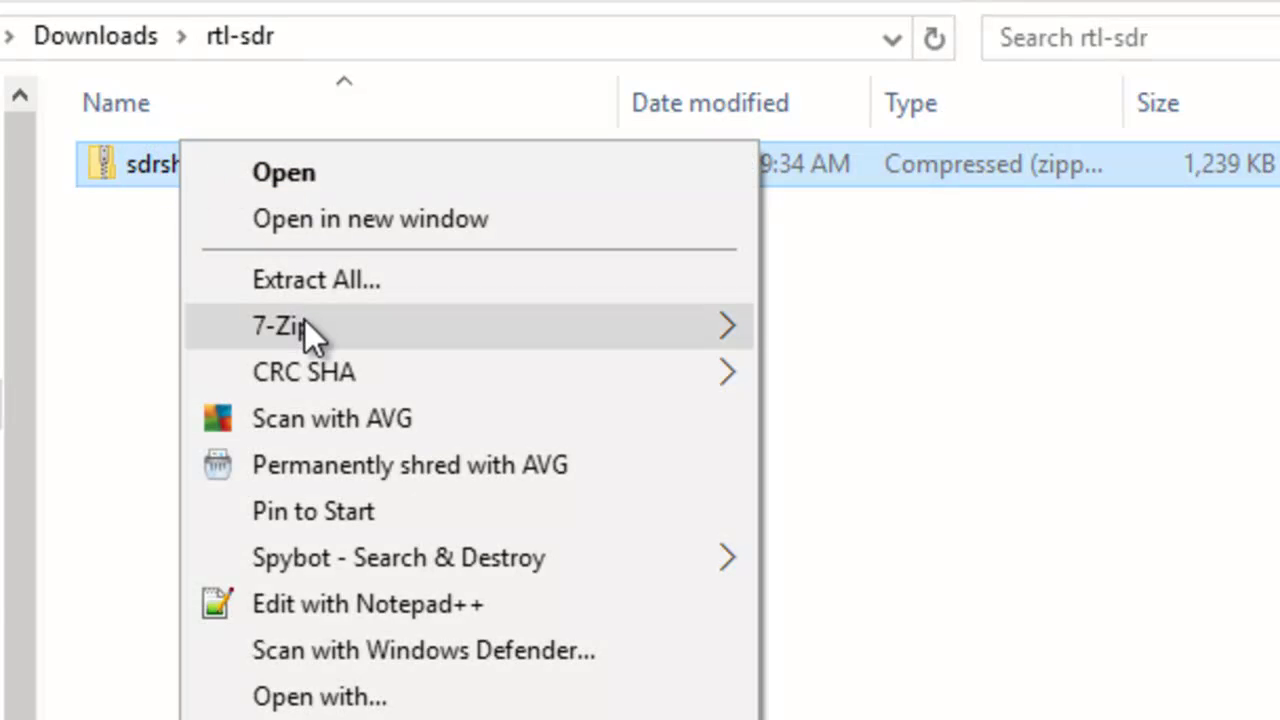
mouse_move(304, 319)
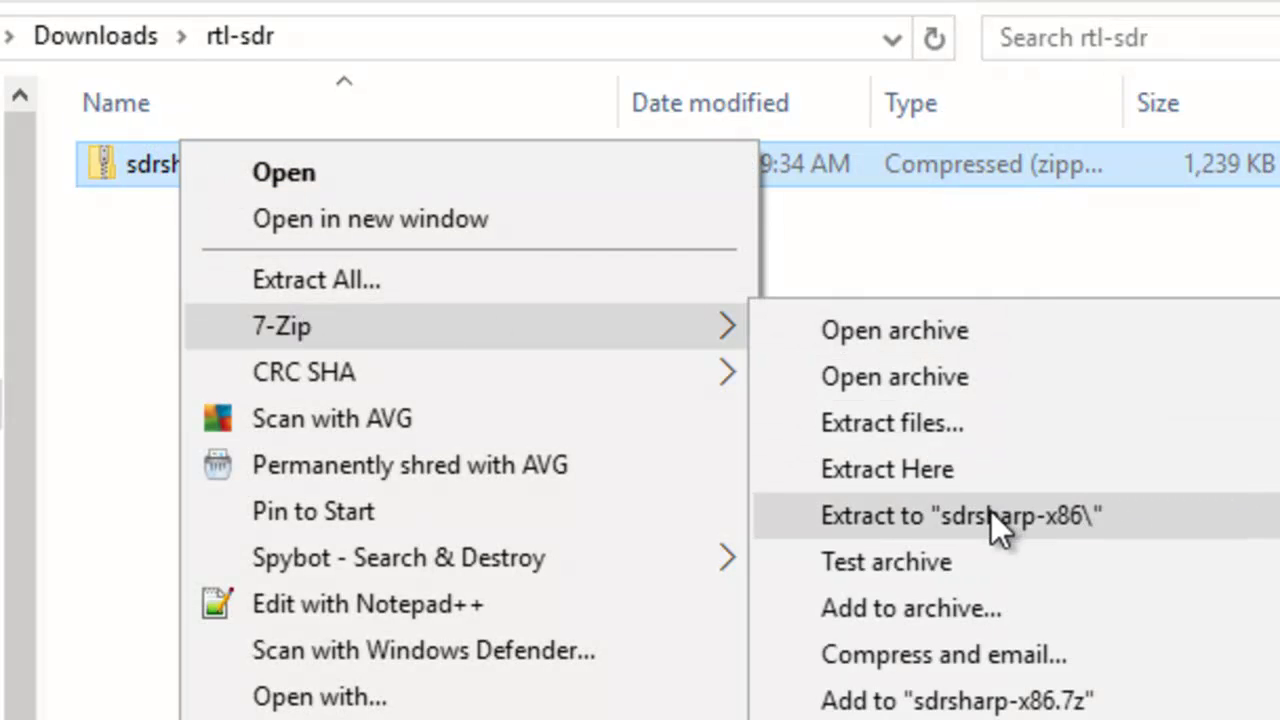
click(1043, 517)
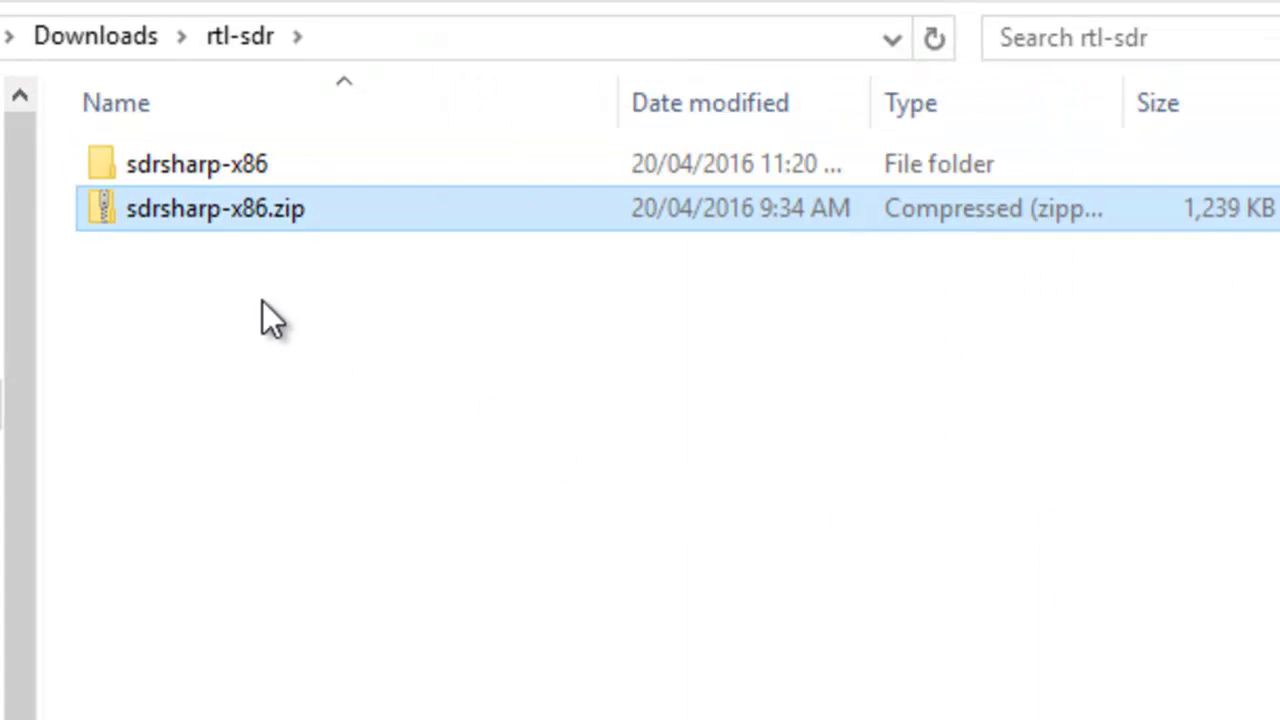
- Browse the extracted sdrsharp-x86 files, then return to the rtl-sdr folder
click(106, 169)
double_click(106, 169)
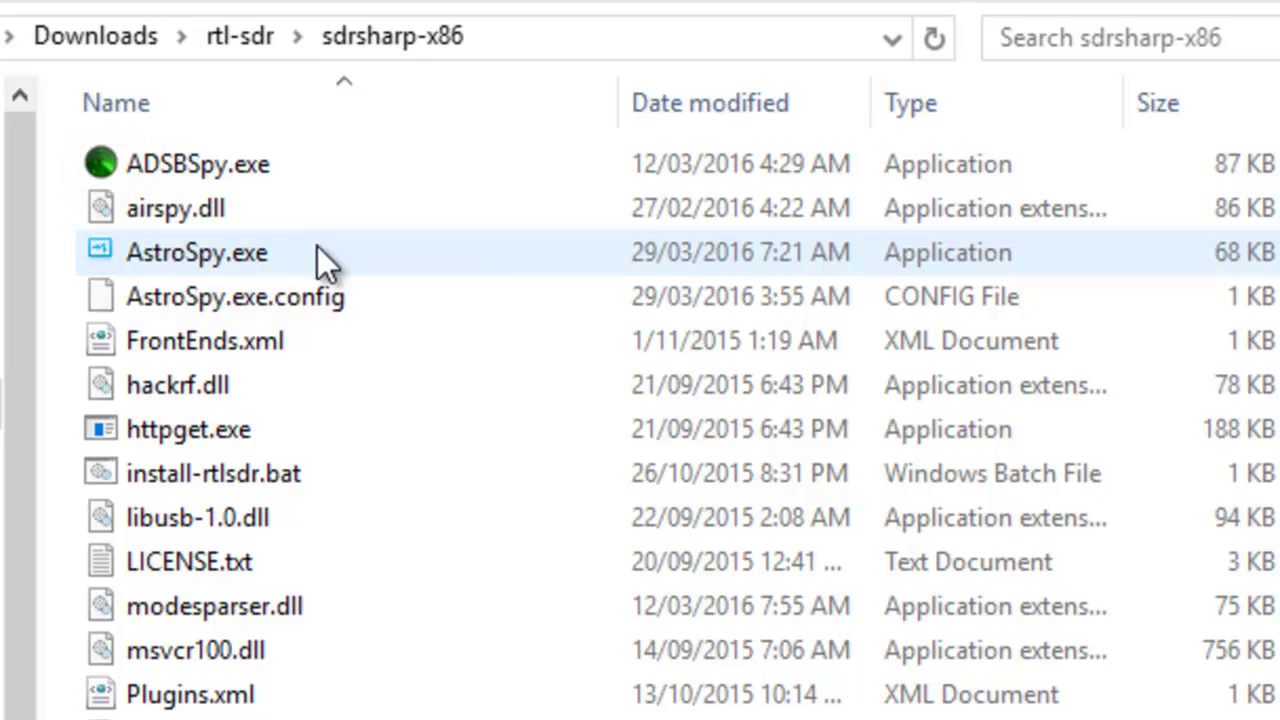
scroll(549, 300, down, 1)
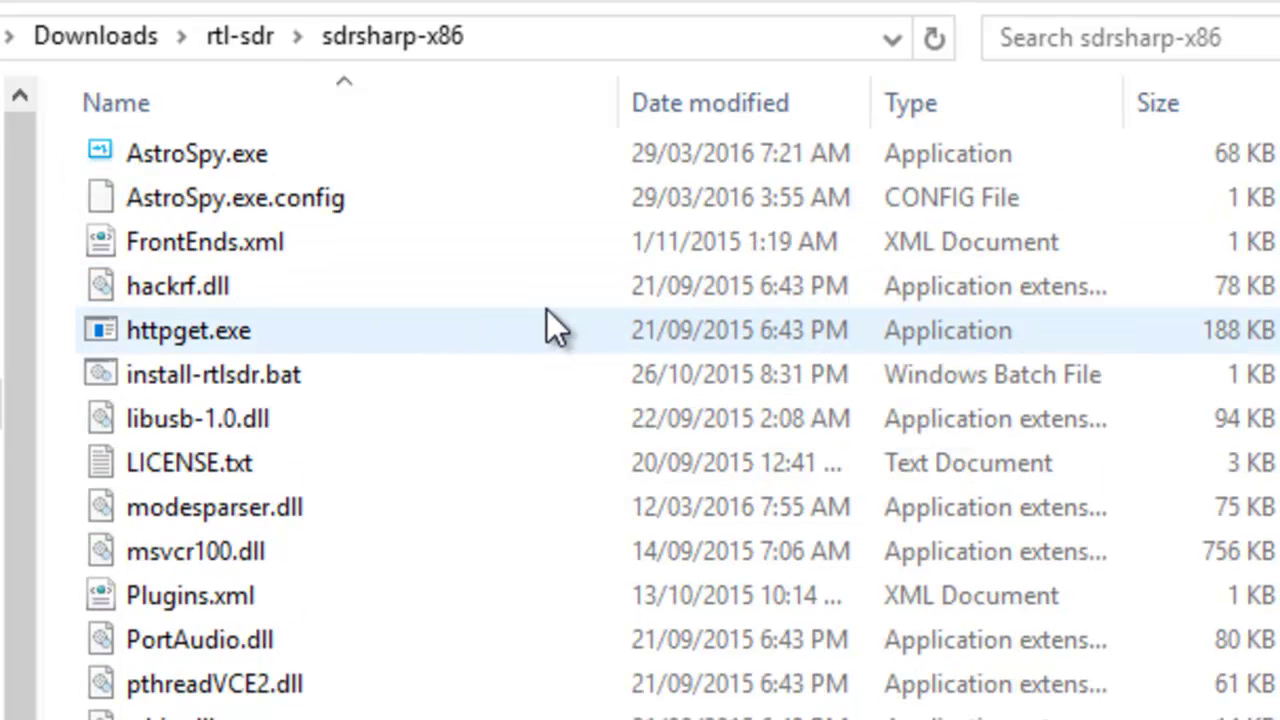
scroll(547, 309, down, 1)
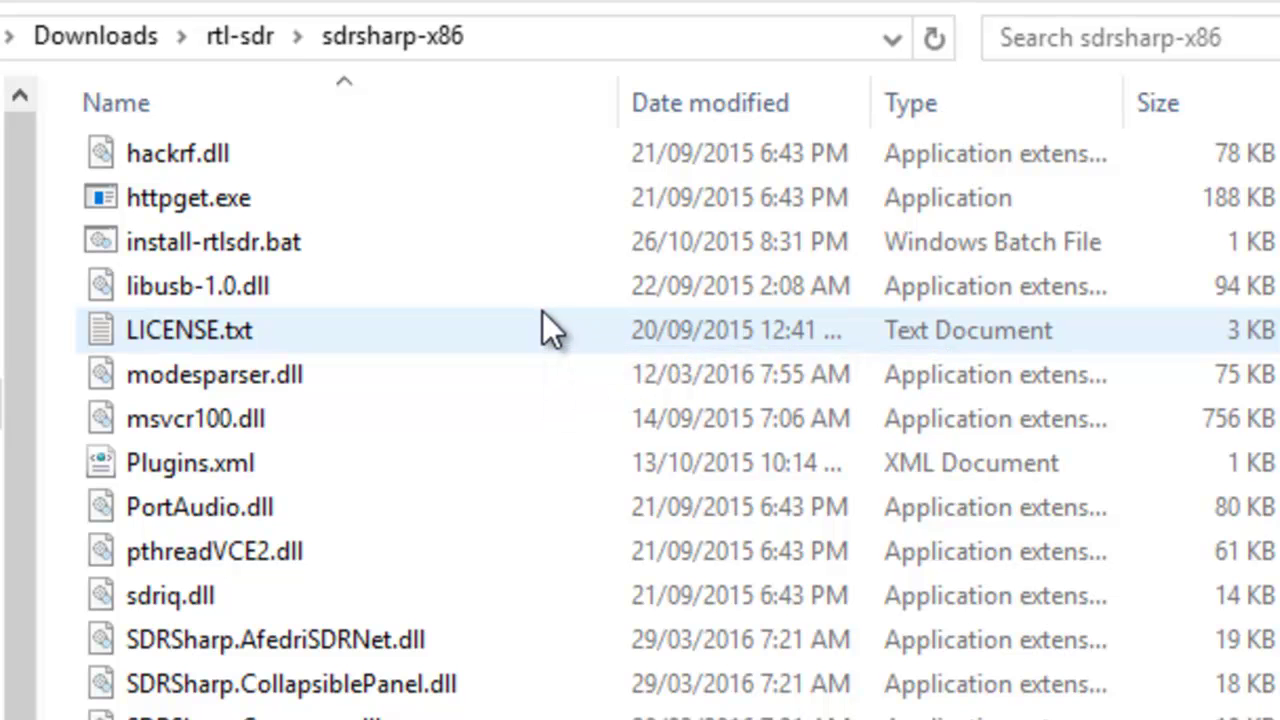
scroll(542, 311, up, 2)
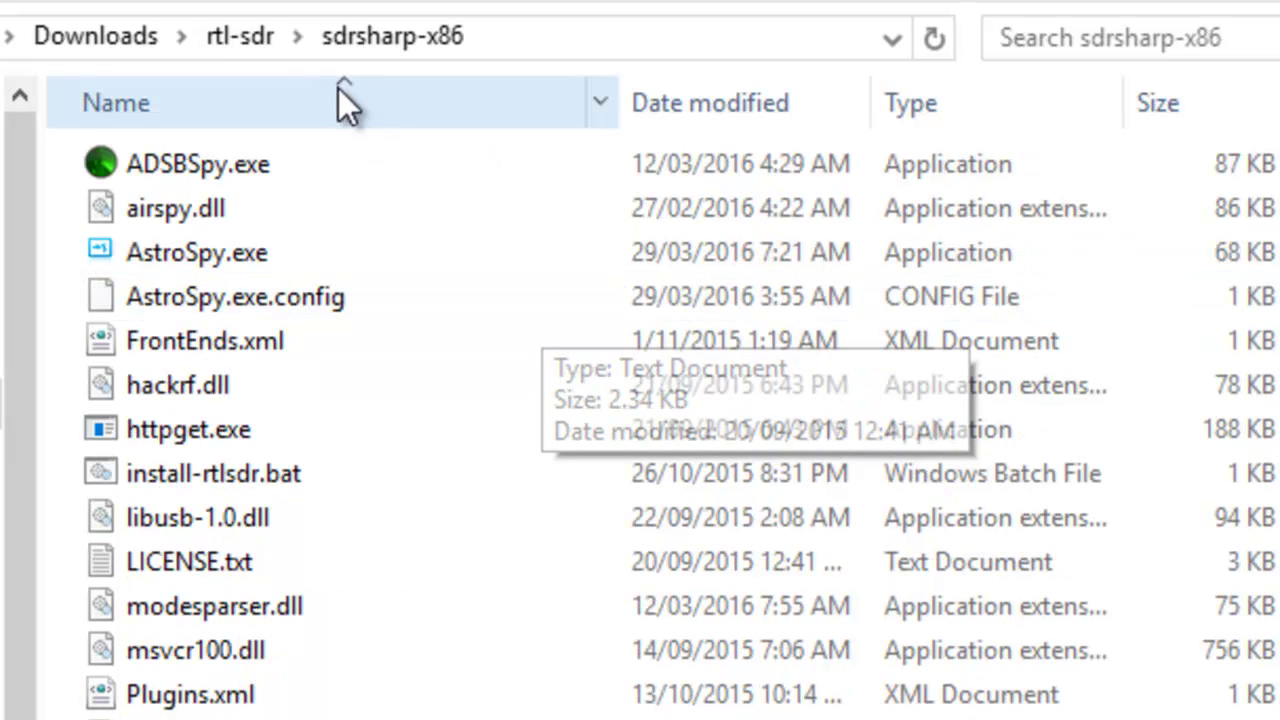
click(250, 37)
- Cut the extracted sdrsharp-x86 folder
click(917, 163)
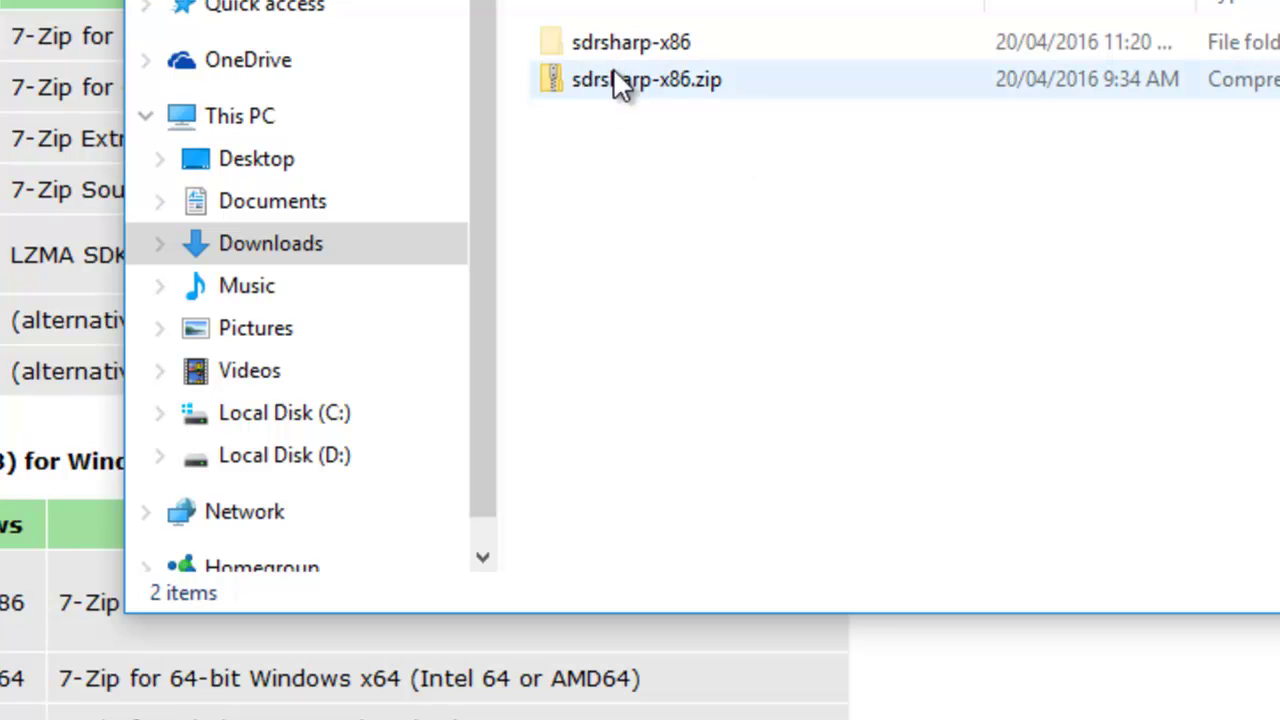
click(615, 45)
right_click(615, 45)
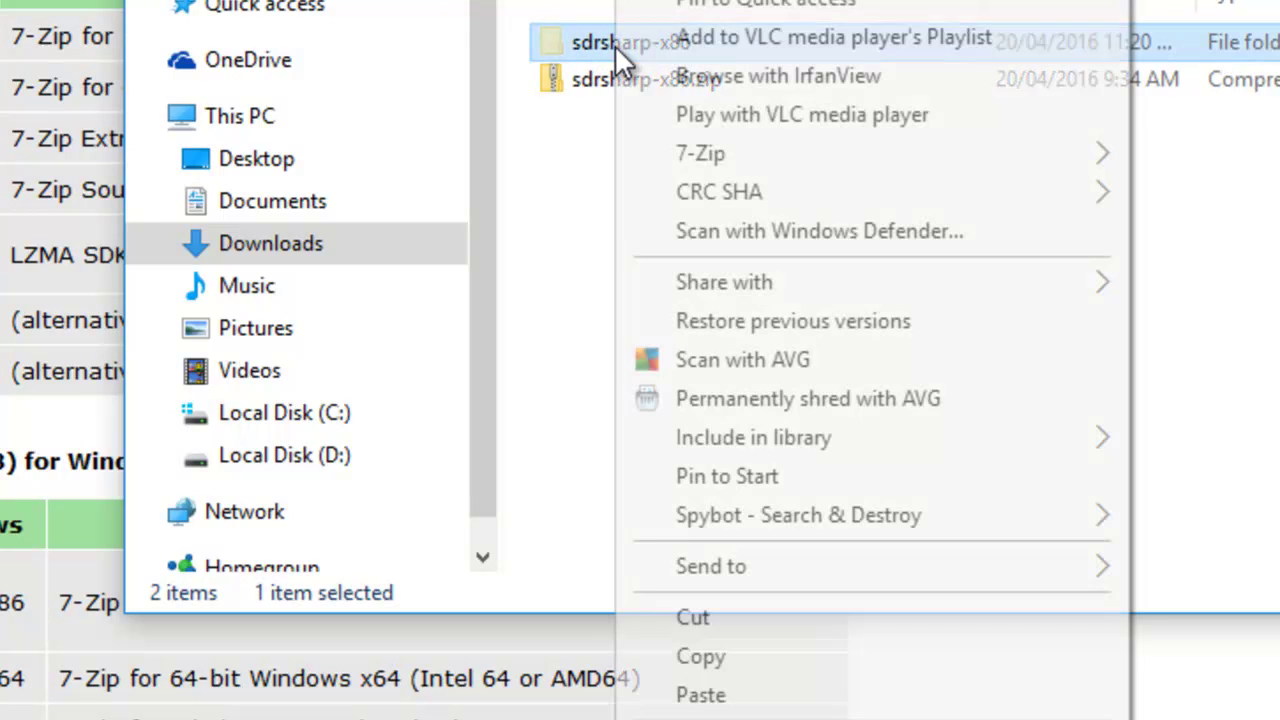
click(694, 617)
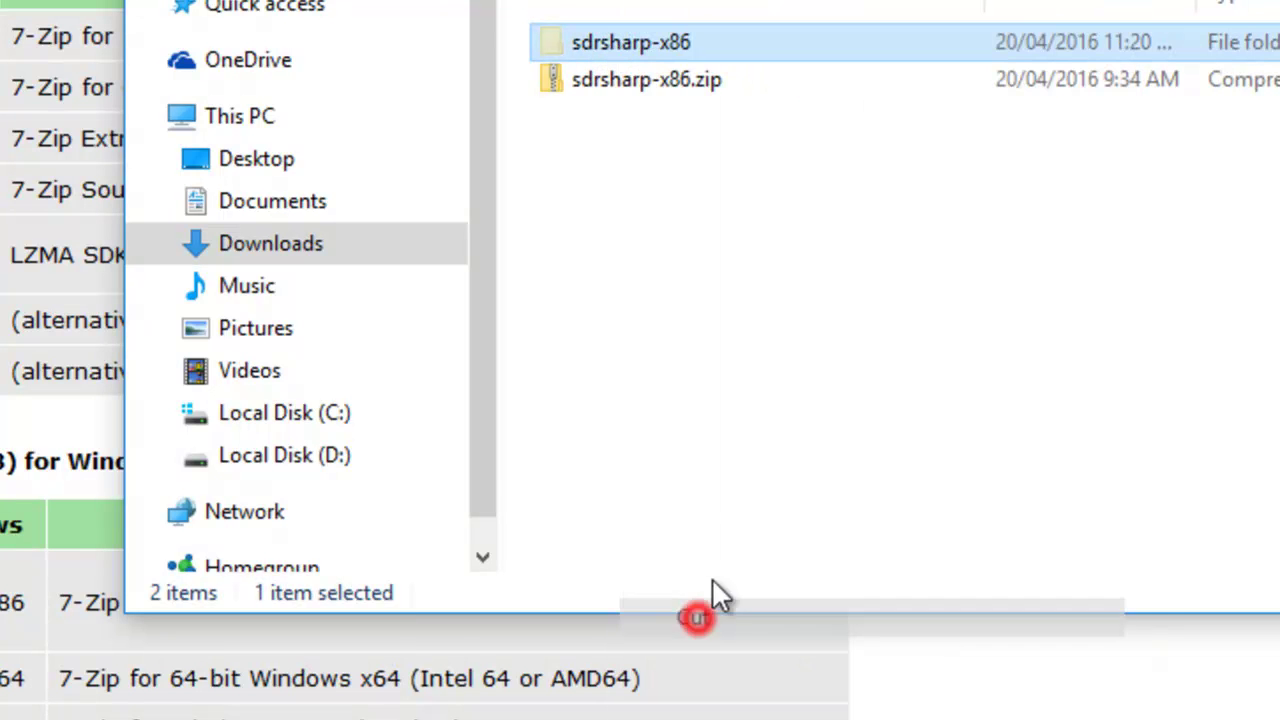
- Open Local Disk (C:) in a new File Explorer window
click(272, 414)
right_click(278, 425)
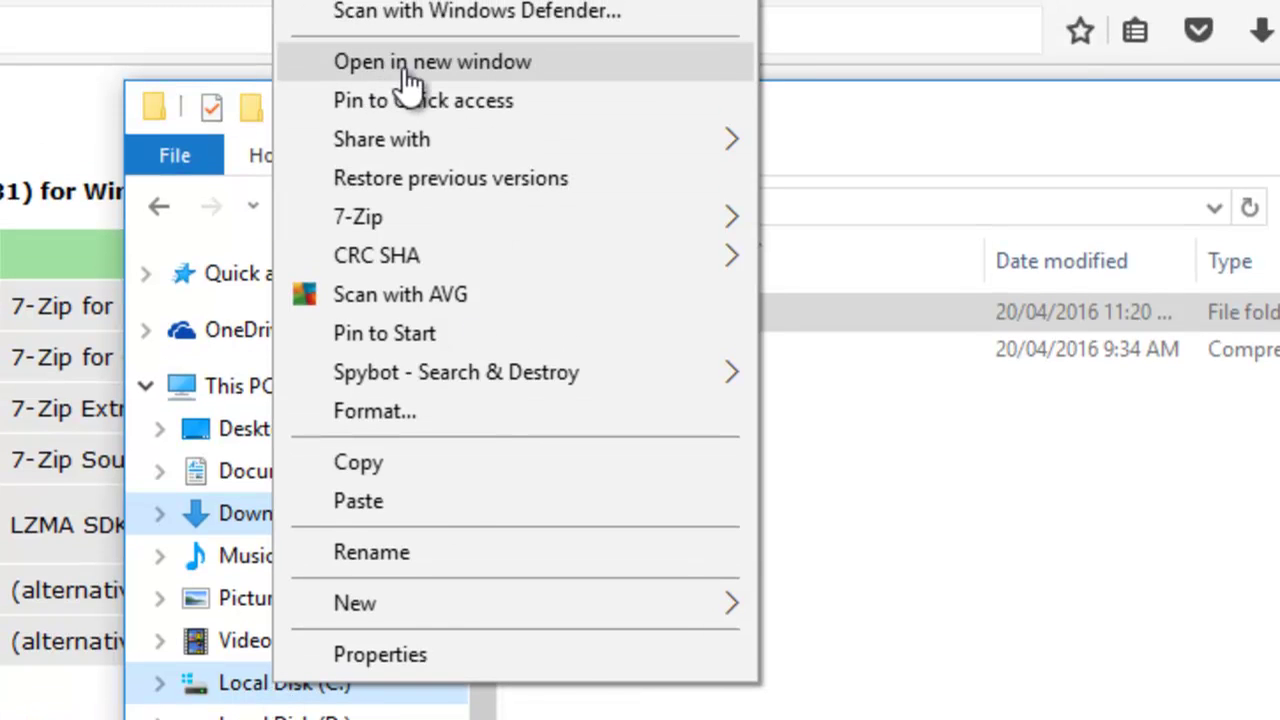
click(459, 64)
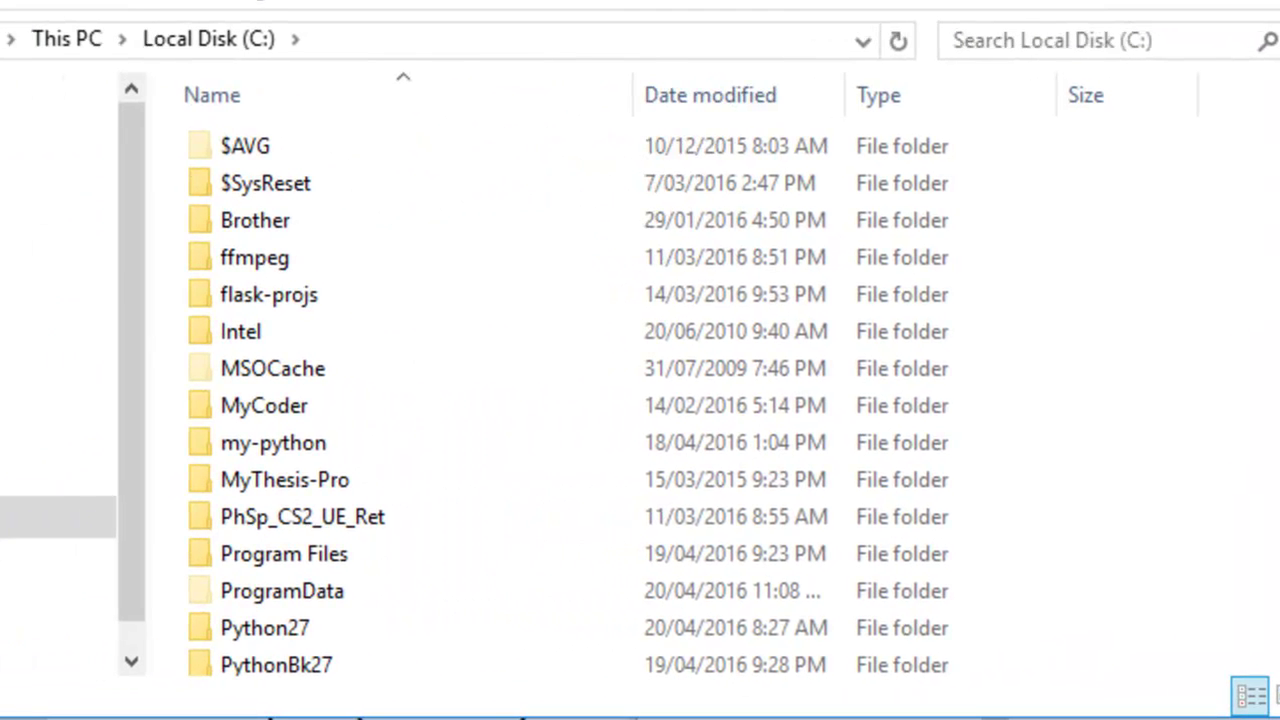
scroll(340, 450, down, 3)
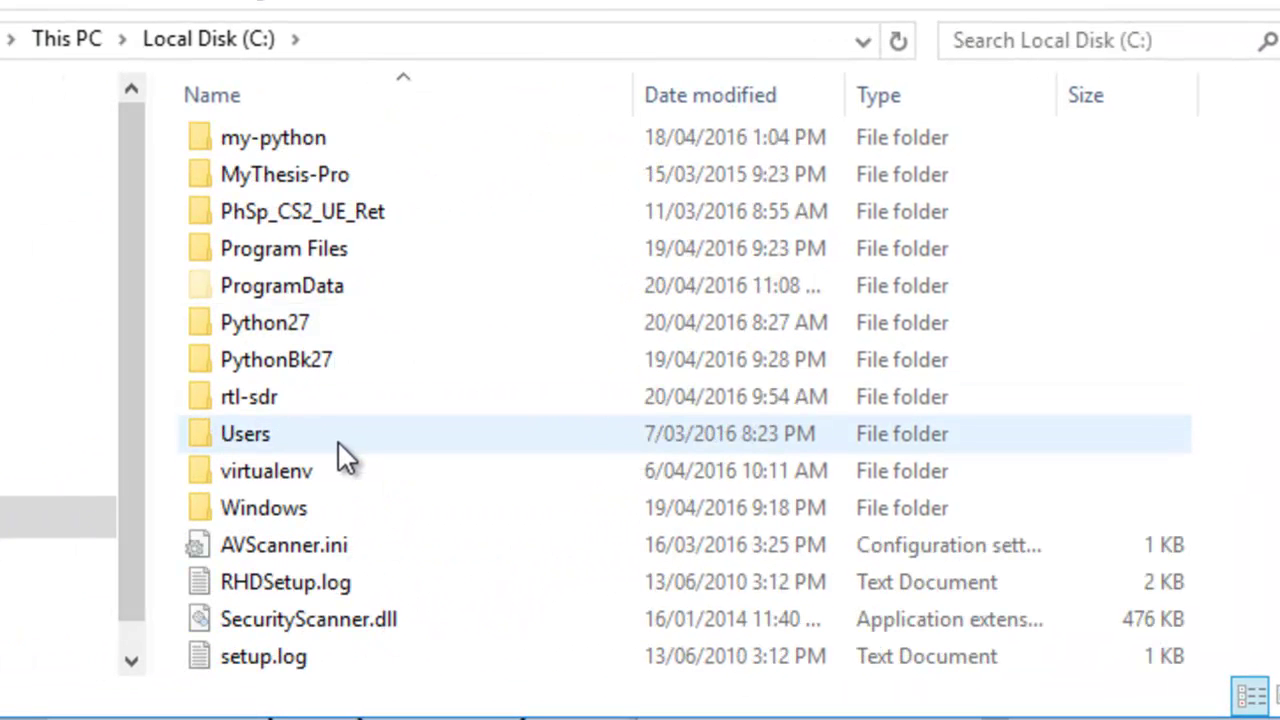
- Paste the sdrsharp-x86 folder into C:\rtl-sdr
double_click(240, 396)
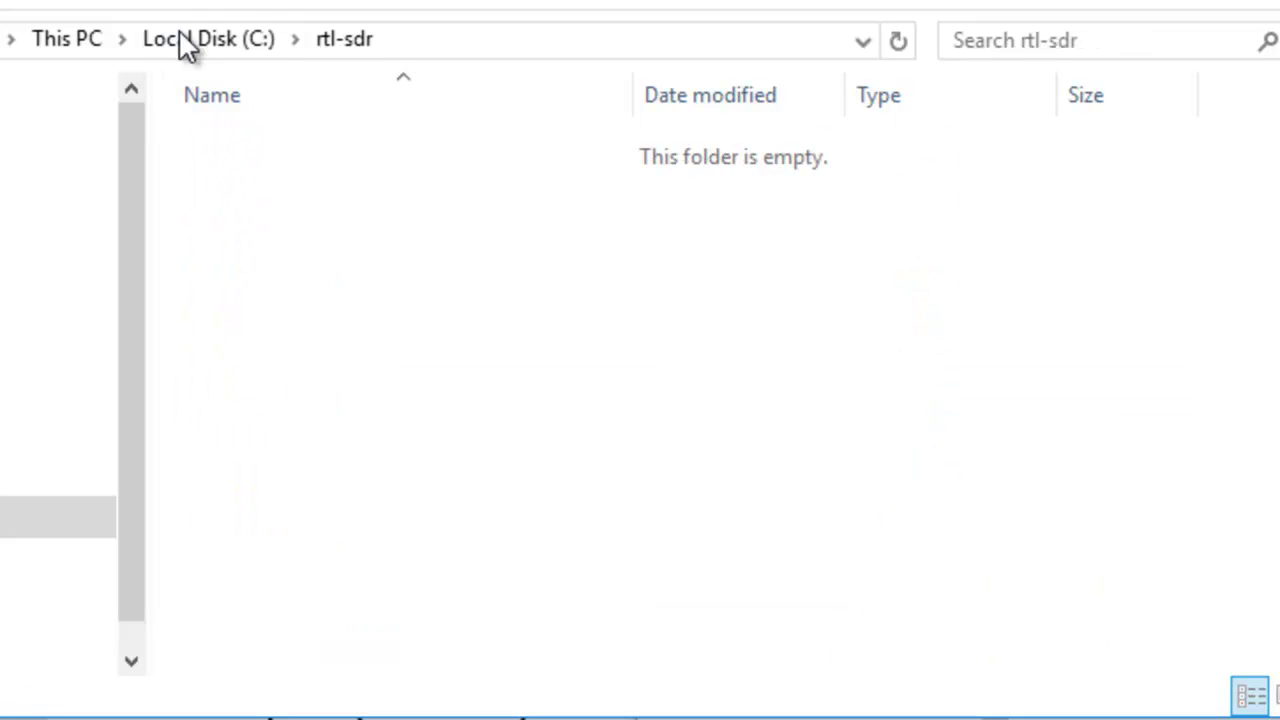
right_click(274, 238)
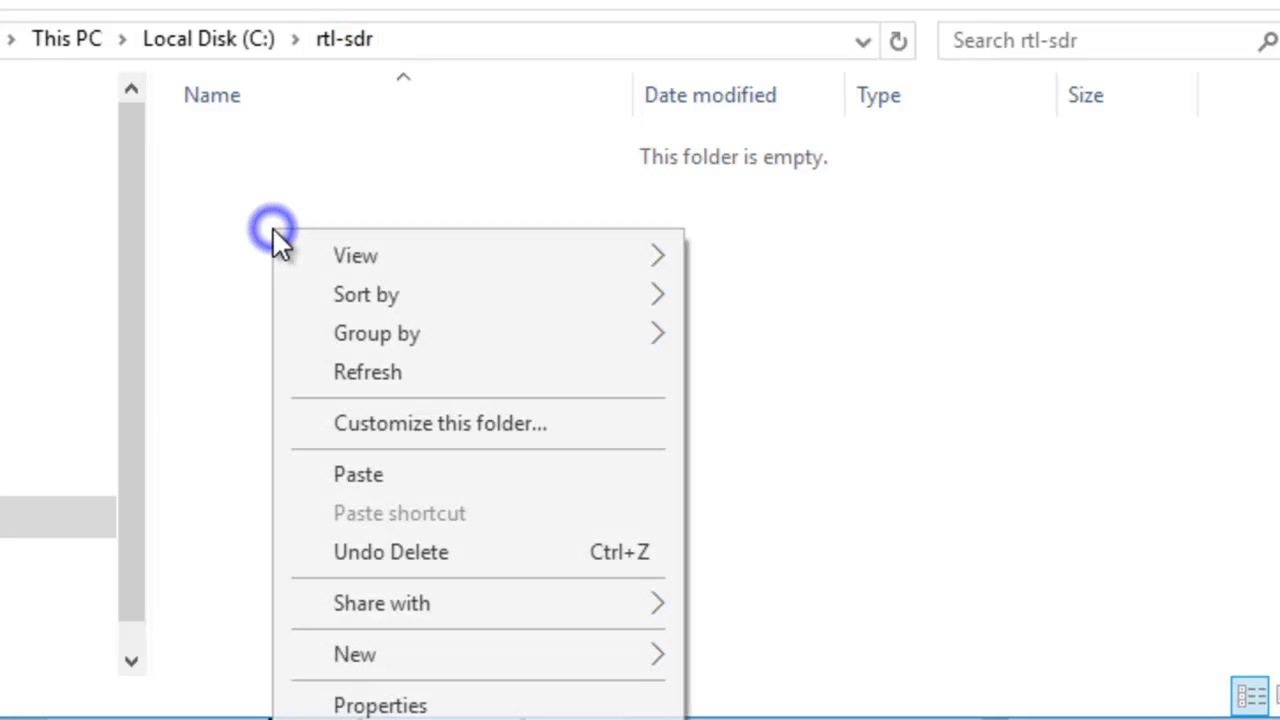
right_click(208, 183)
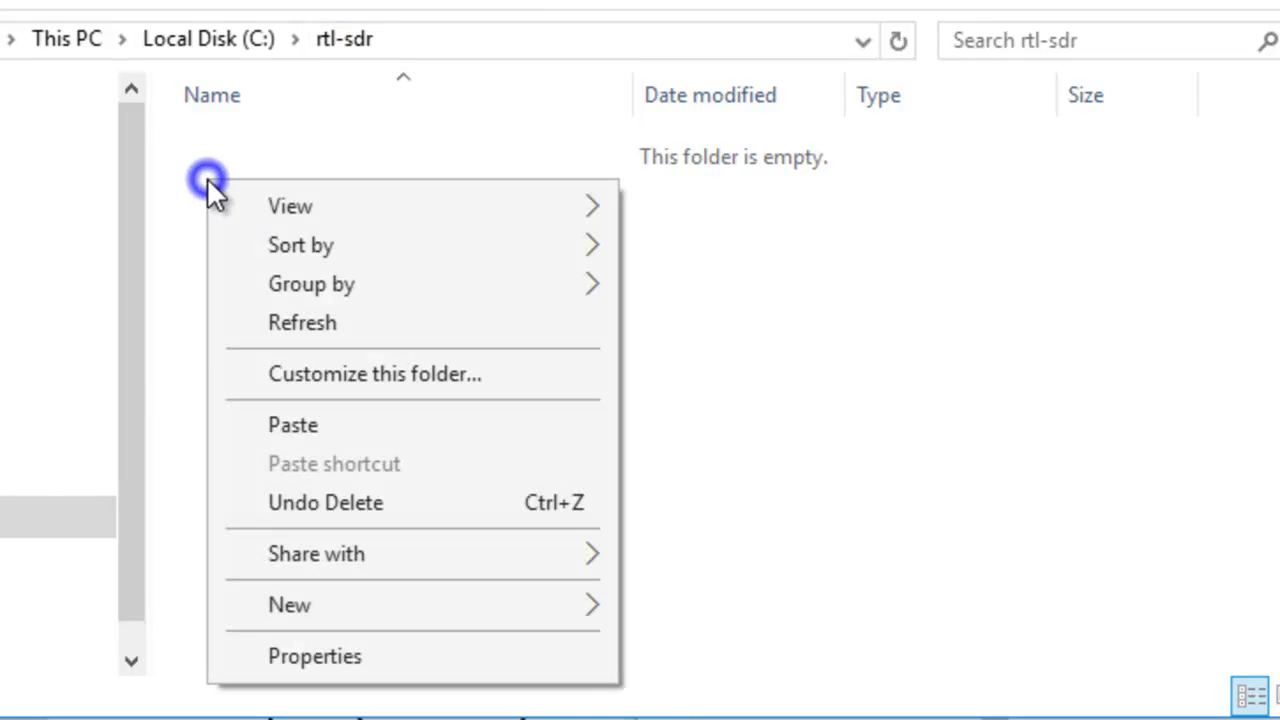
click(286, 428)
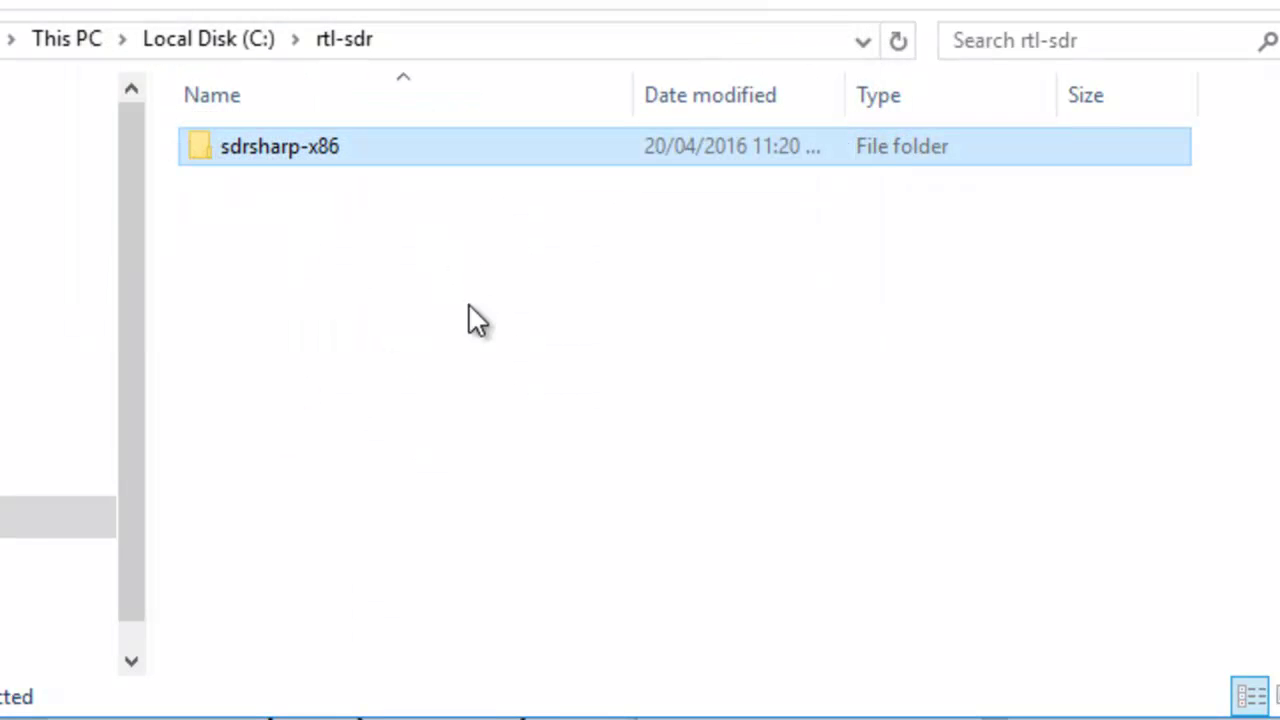
- Open the moved sdrsharp-x86 folder and browse to SDRSharp.exe
double_click(203, 143)
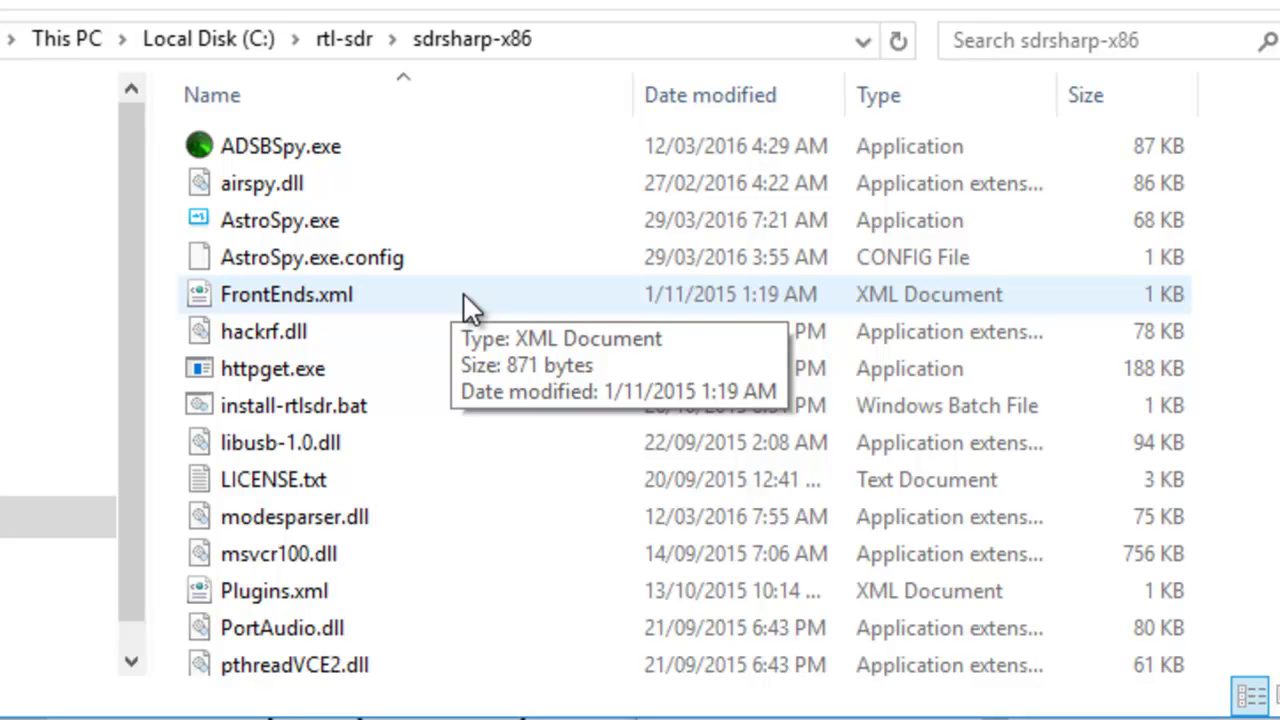
scroll(491, 297, down, 7)
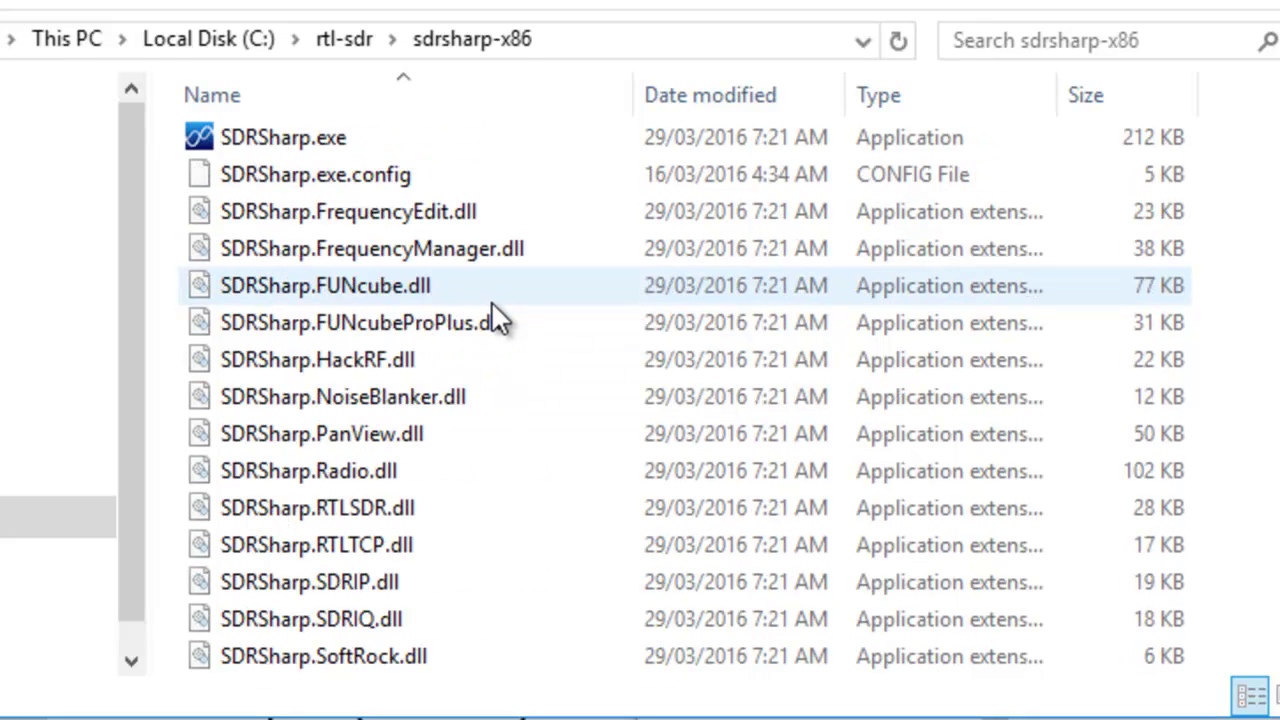
scroll(497, 312, down, 2)
scroll(503, 318, up, 1)
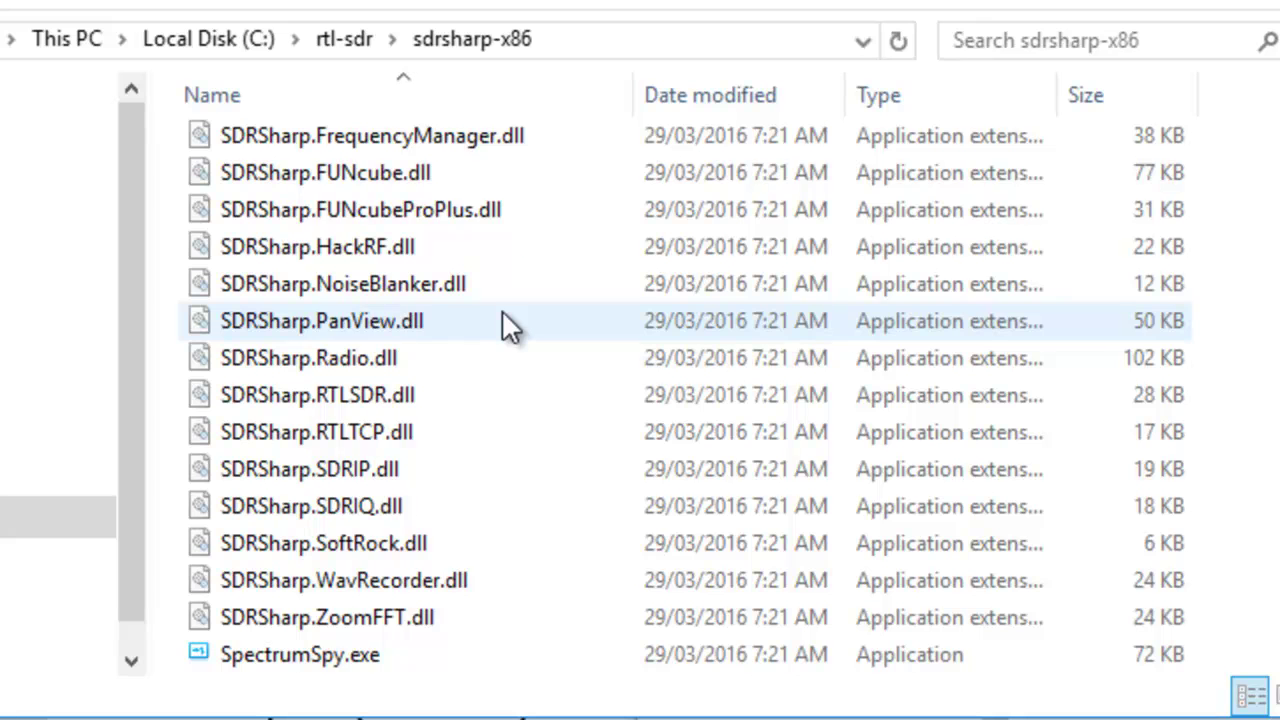
scroll(506, 322, up, 3)
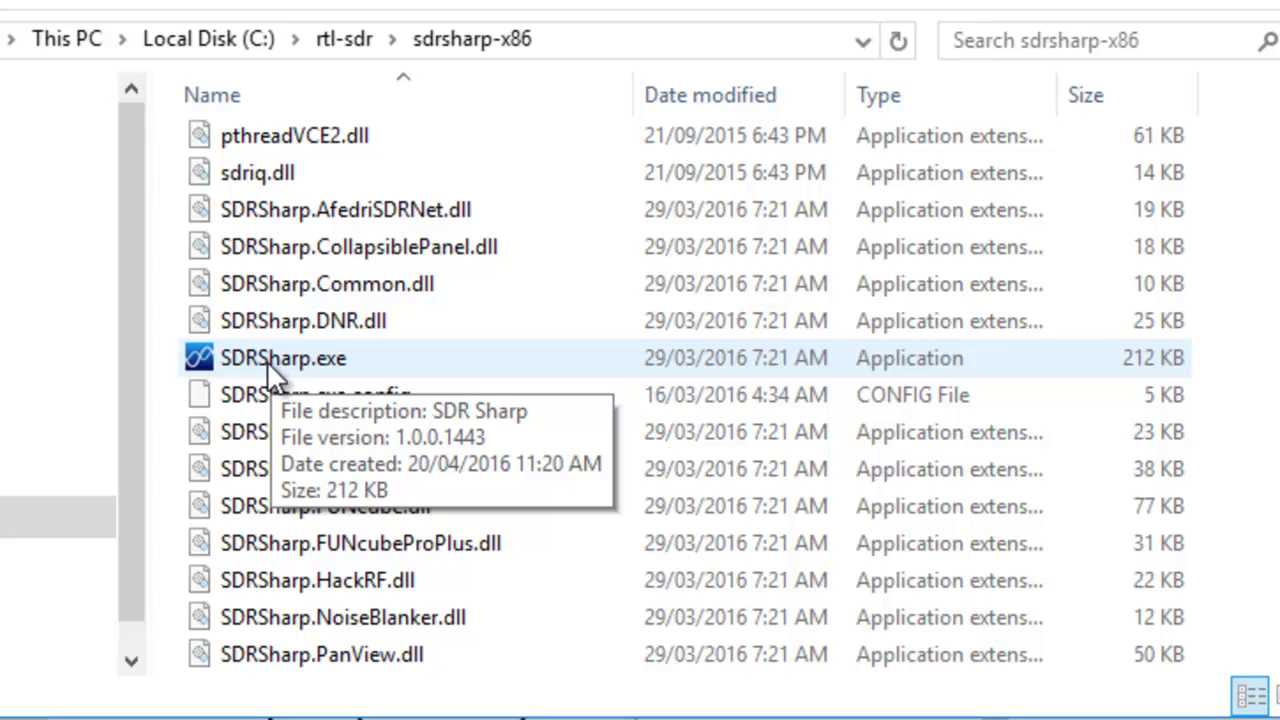
- Run SDRSharp.exe, press Play on the AIRSPY source, and close the 'Cannot open AirSpy device' error
click(263, 359)
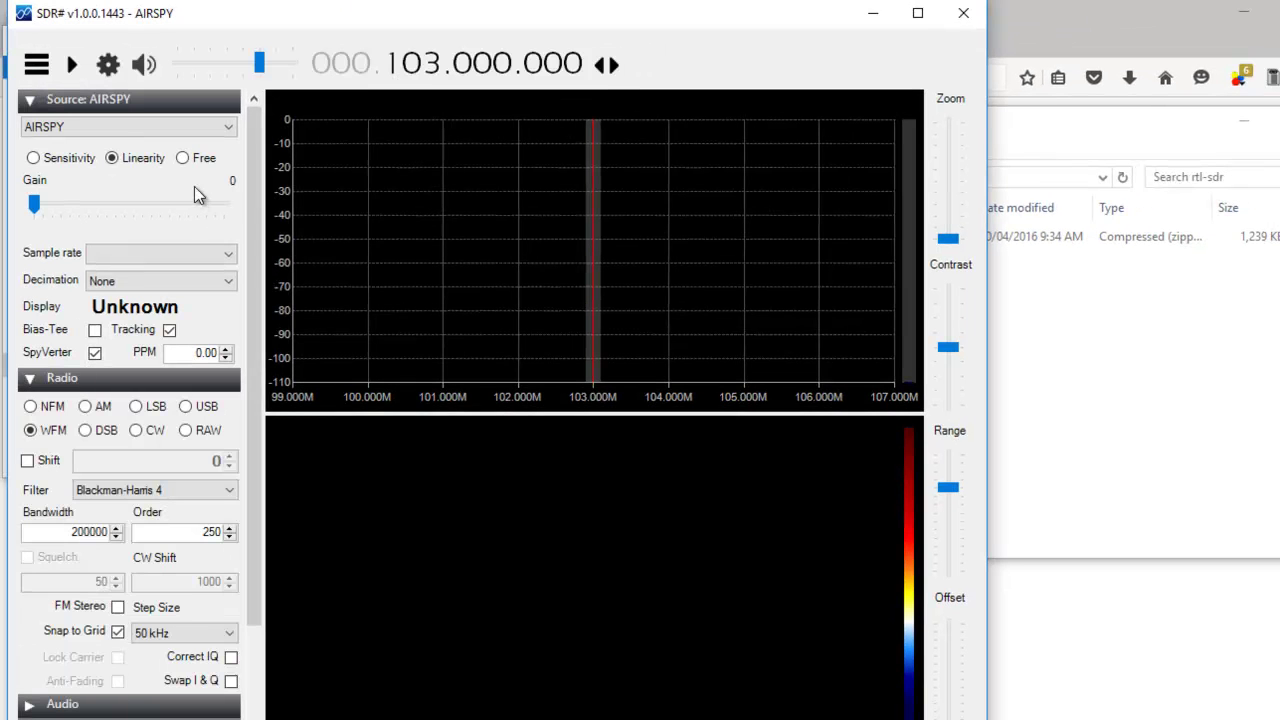
click(72, 65)
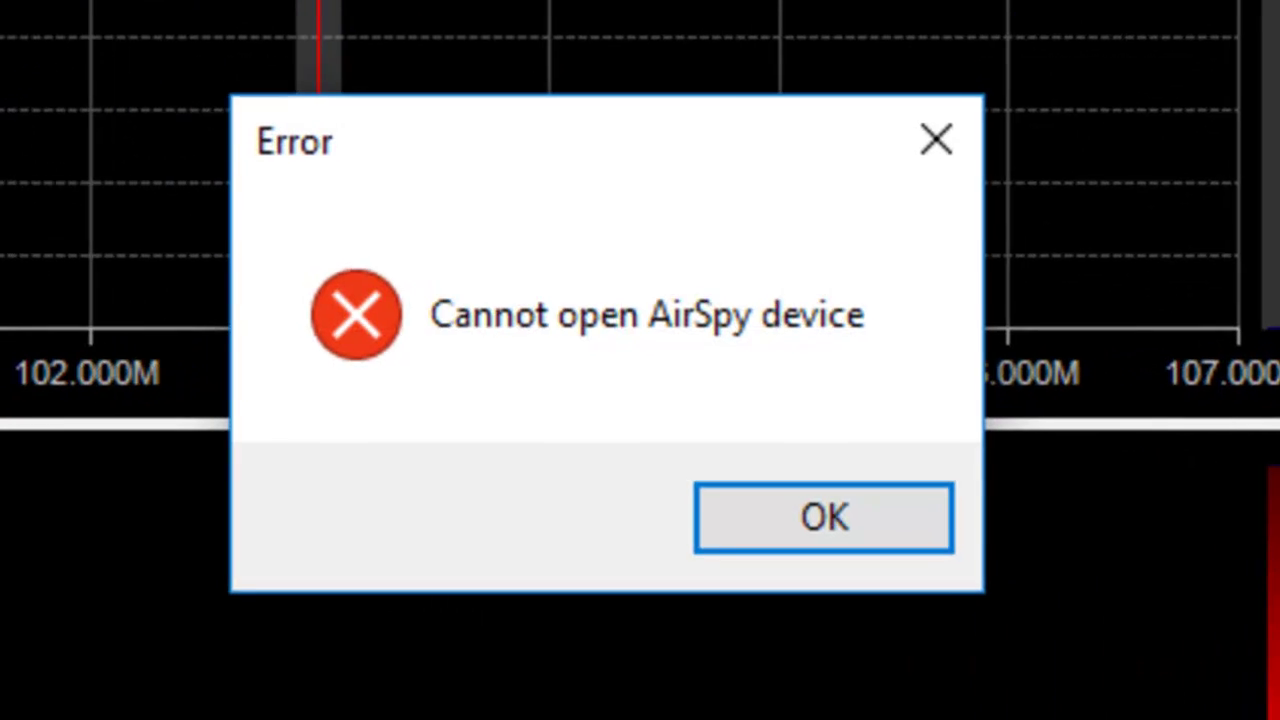
click(787, 505)
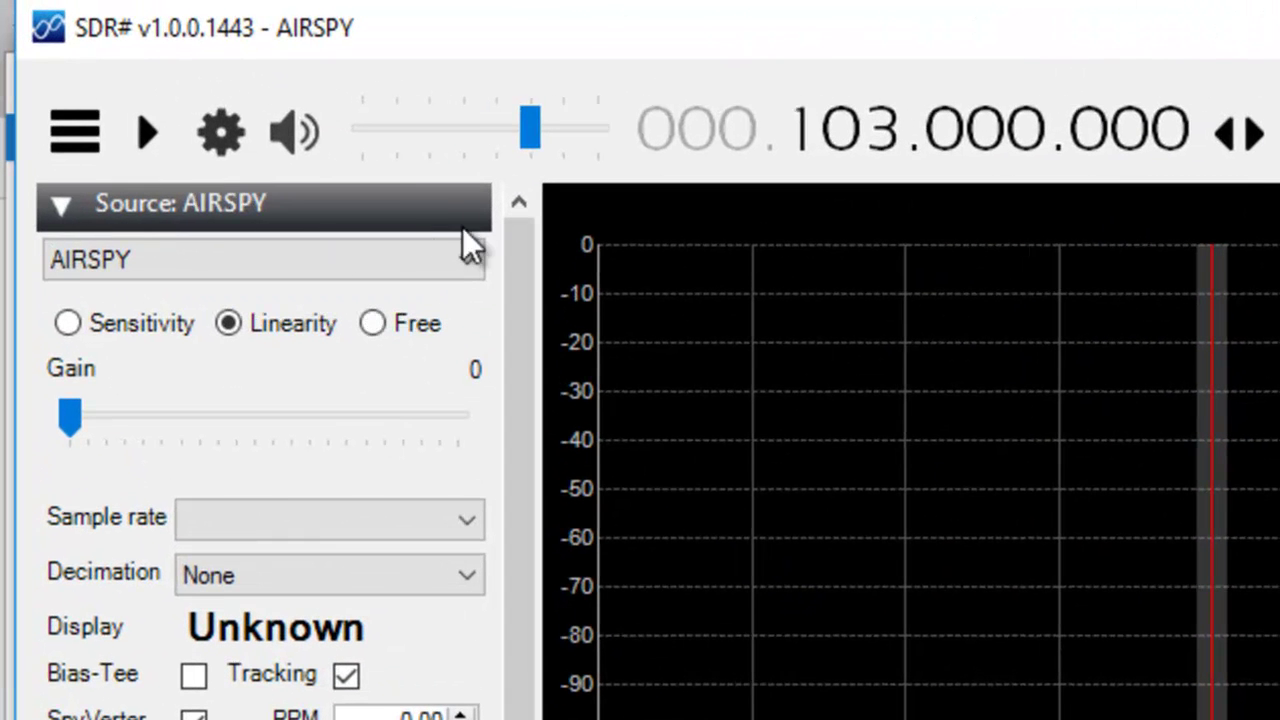
- Select RTL-SDR (USB) as the source, press Play, and close the 'No device selected' error
click(224, 126)
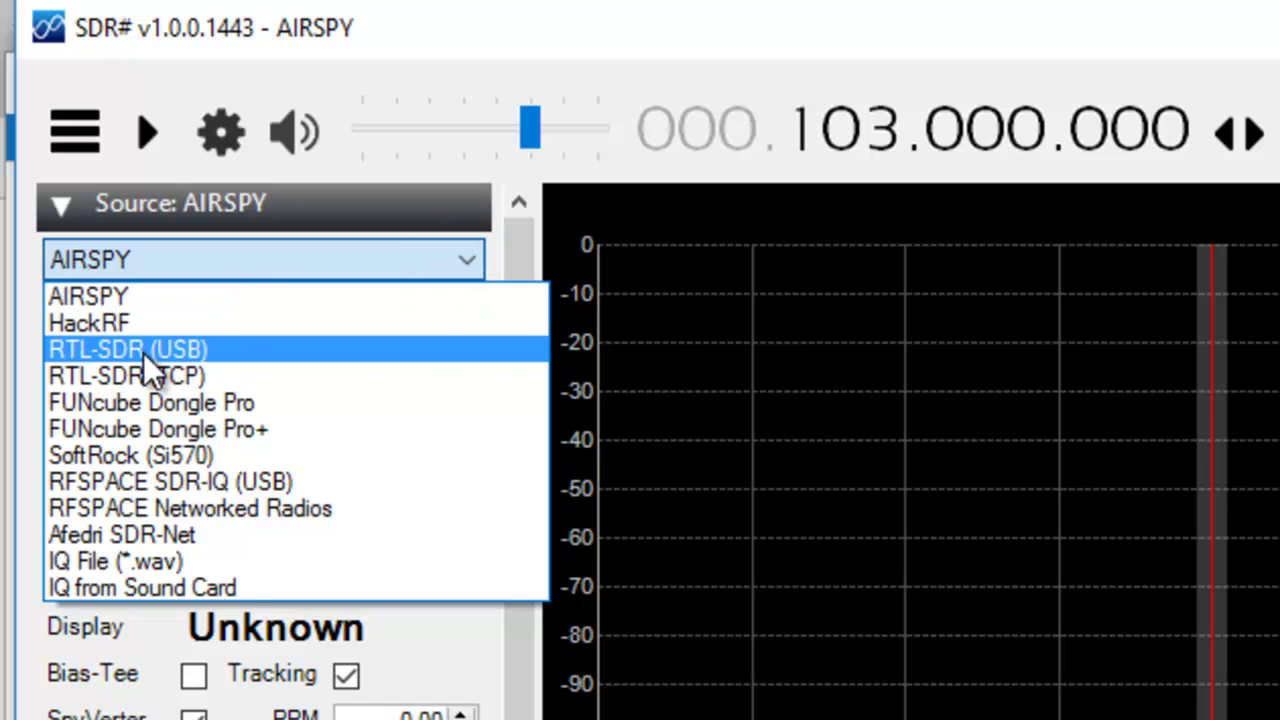
click(168, 350)
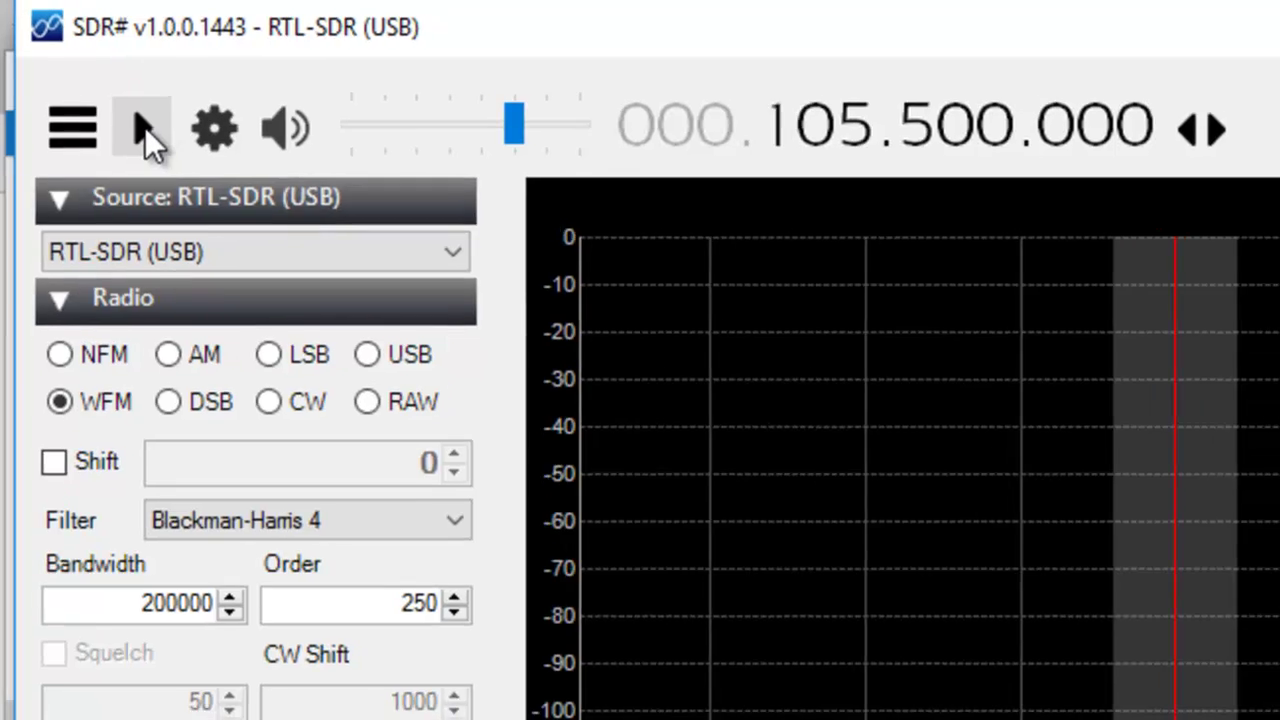
click(147, 131)
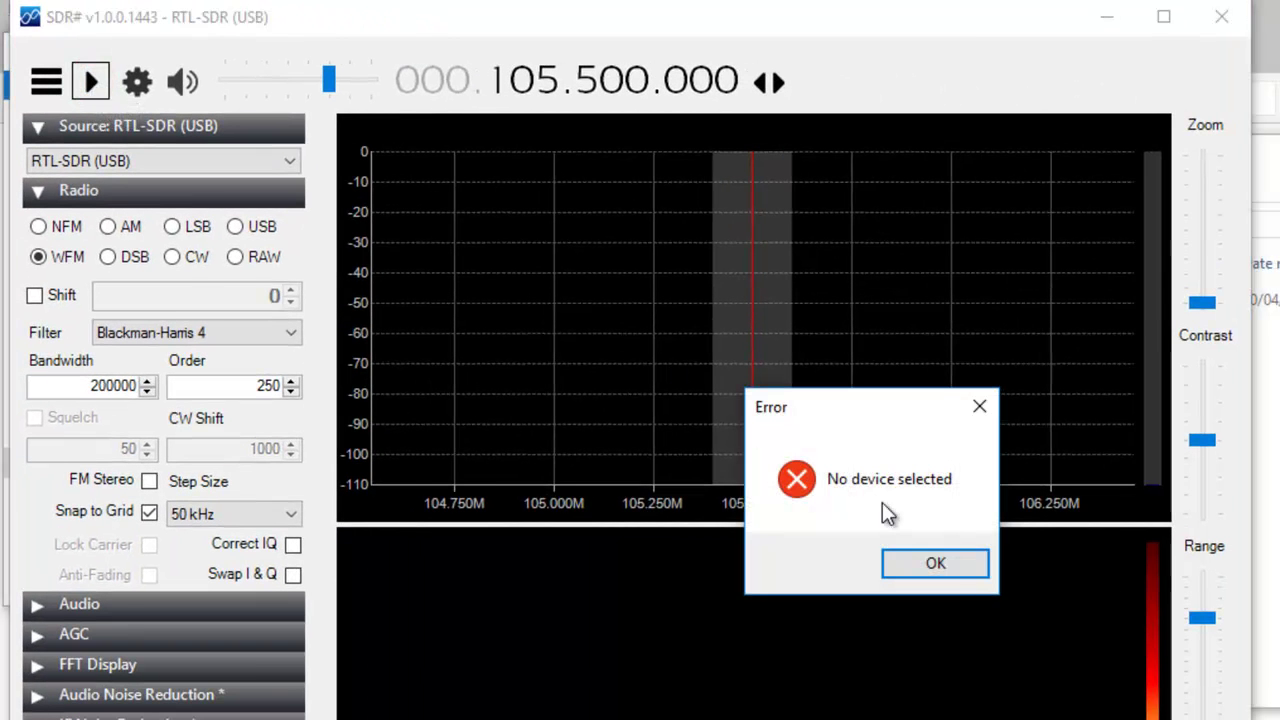
click(935, 564)
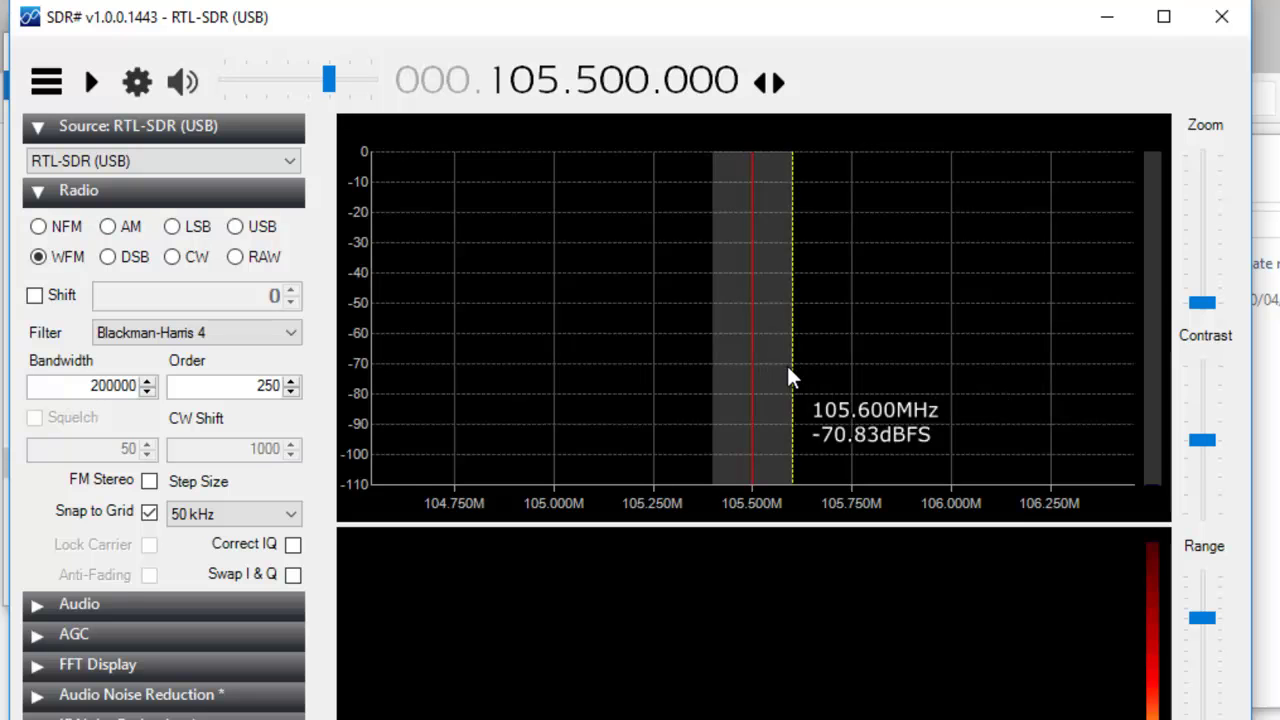
- Maximize the SDR# window, which has RTL-SDR (USB) as its source and is tuned to 105.500.000 in WFM
click(1164, 17)
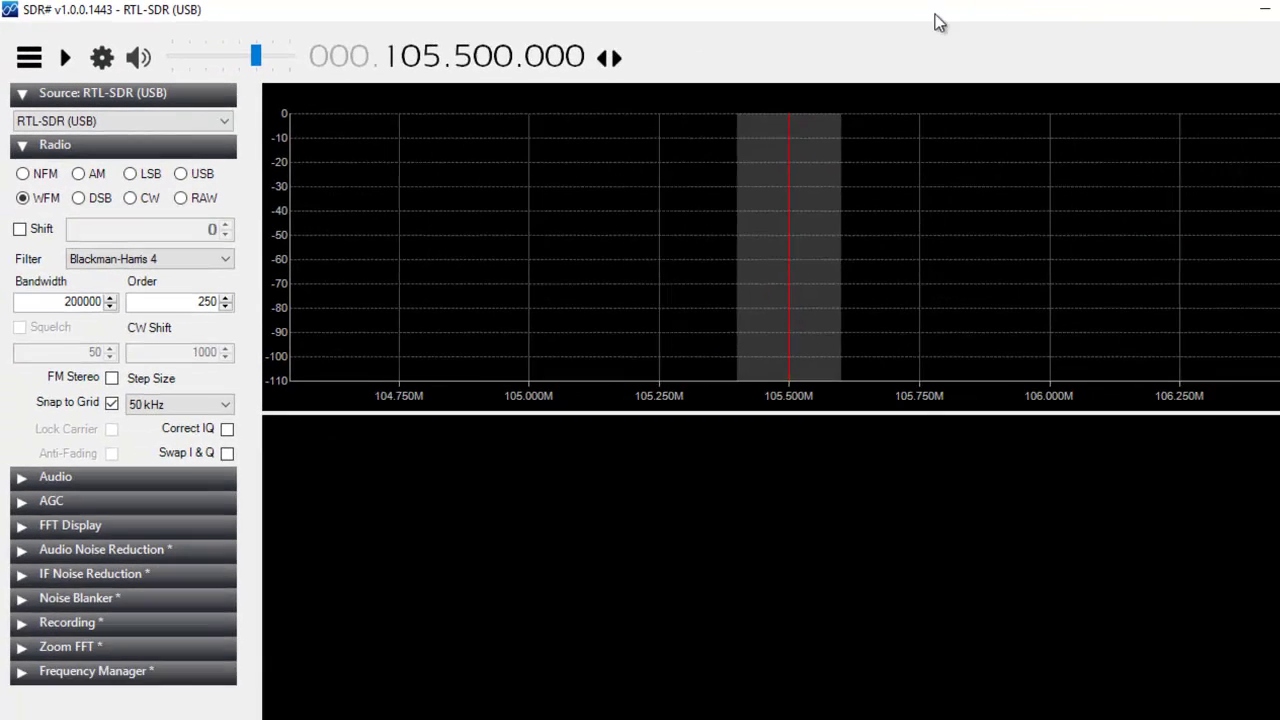